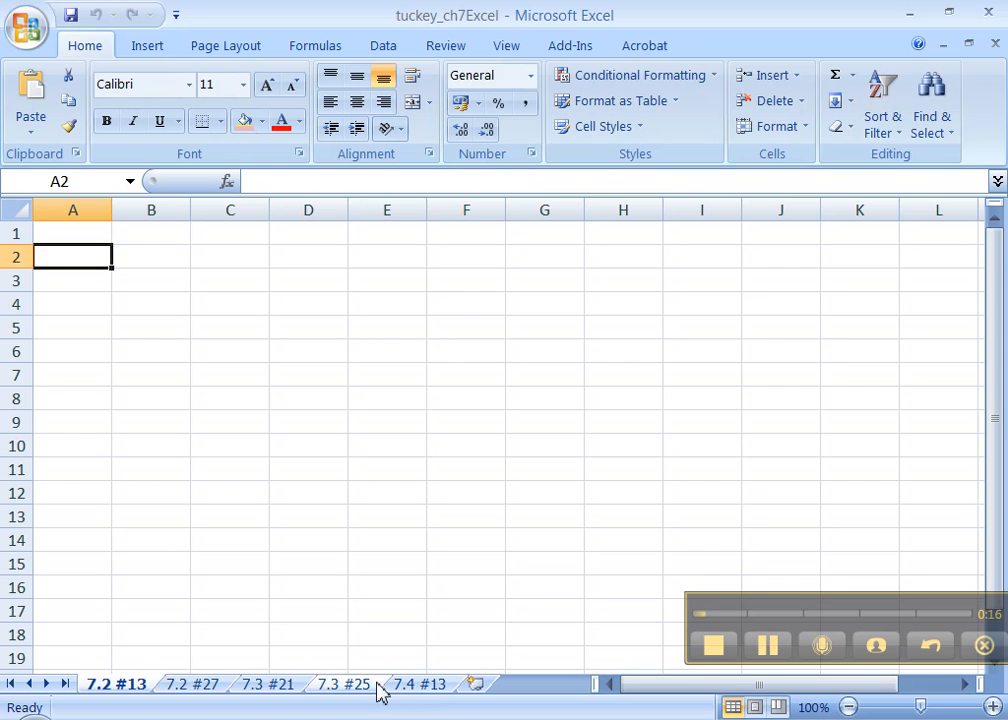
# - Look through the worksheets 7.2 #27, 7.3 #21, 7.3 #25 and 7.4 #13, and return to 7.2 #13
pyautogui.click(198, 686)
pyautogui.click(281, 686)
pyautogui.click(343, 686)
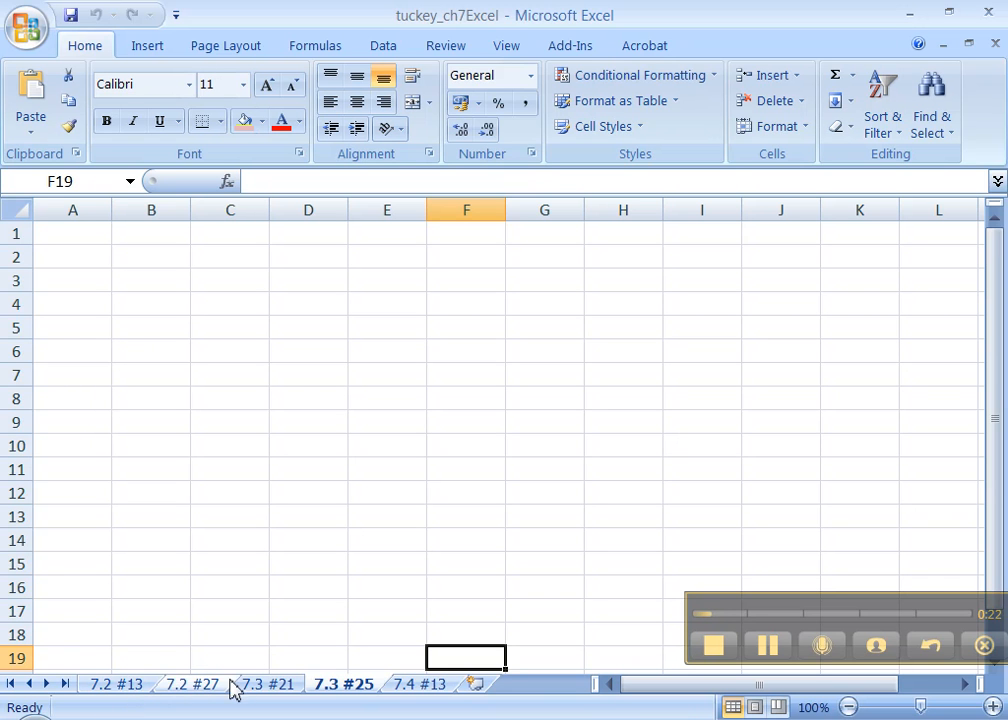
pyautogui.click(431, 687)
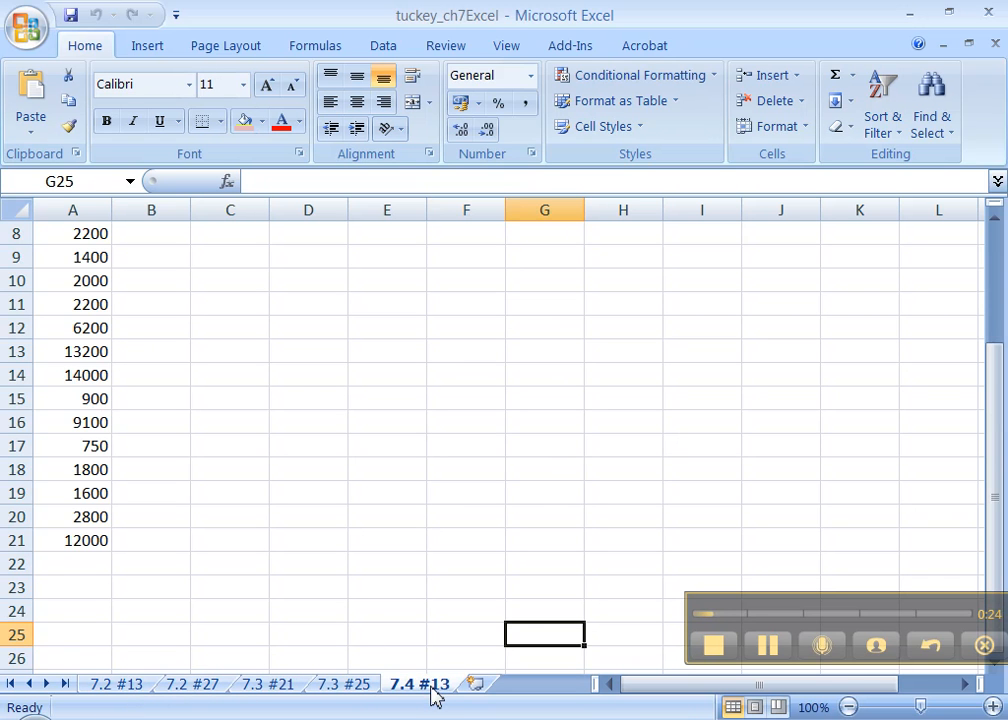
pyautogui.scroll(3, 131, 457)
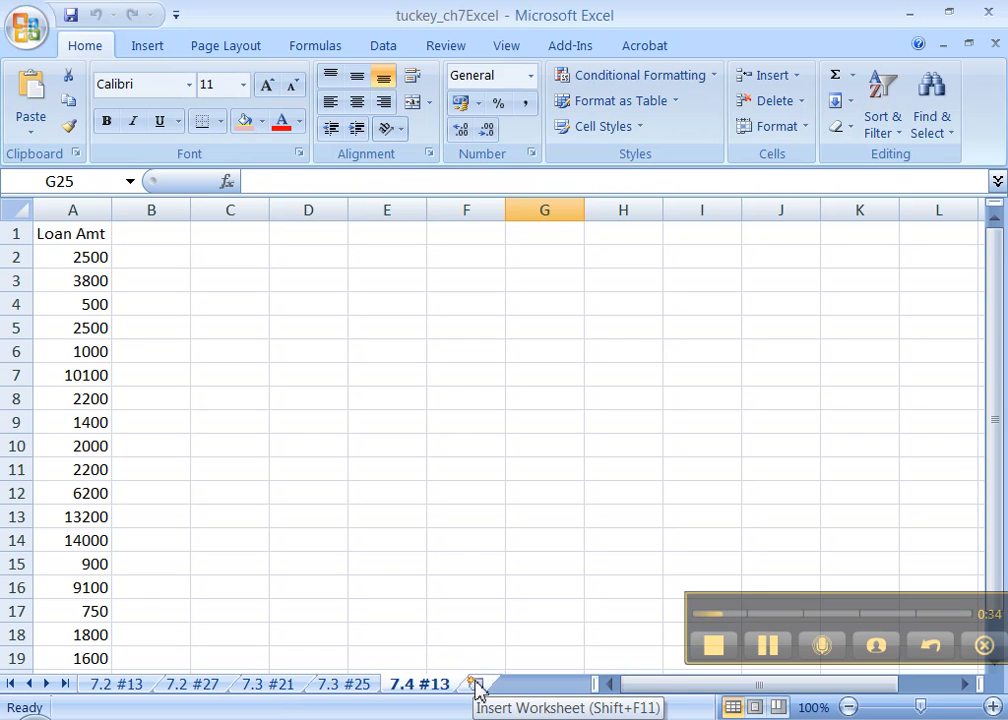
pyautogui.rightClick(350, 688)
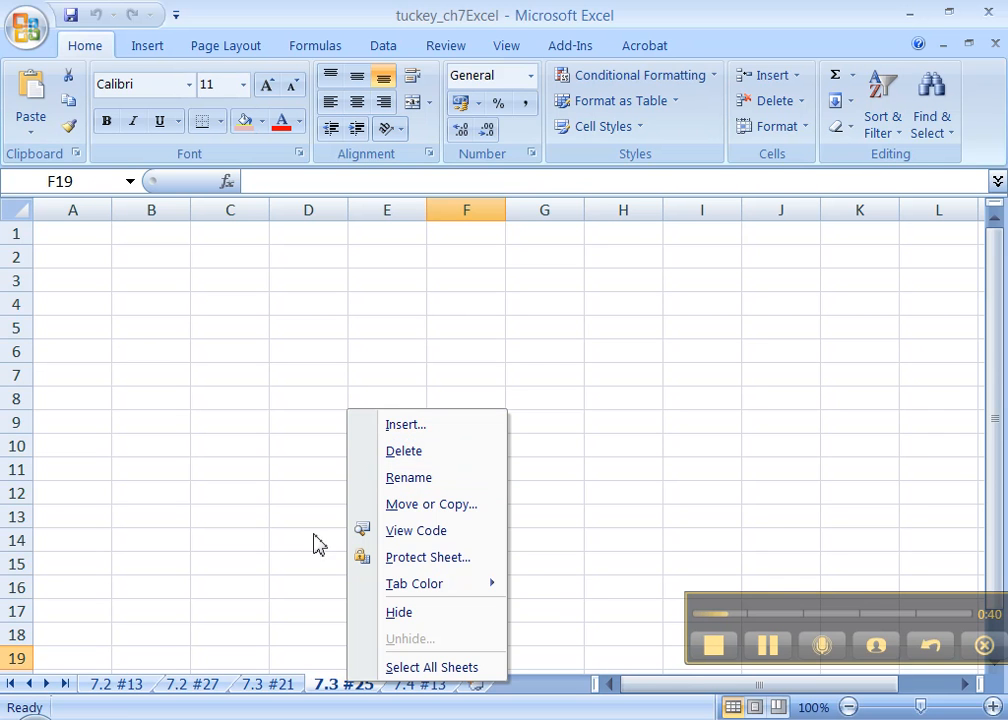
pyautogui.click(117, 691)
pyautogui.click(117, 691)
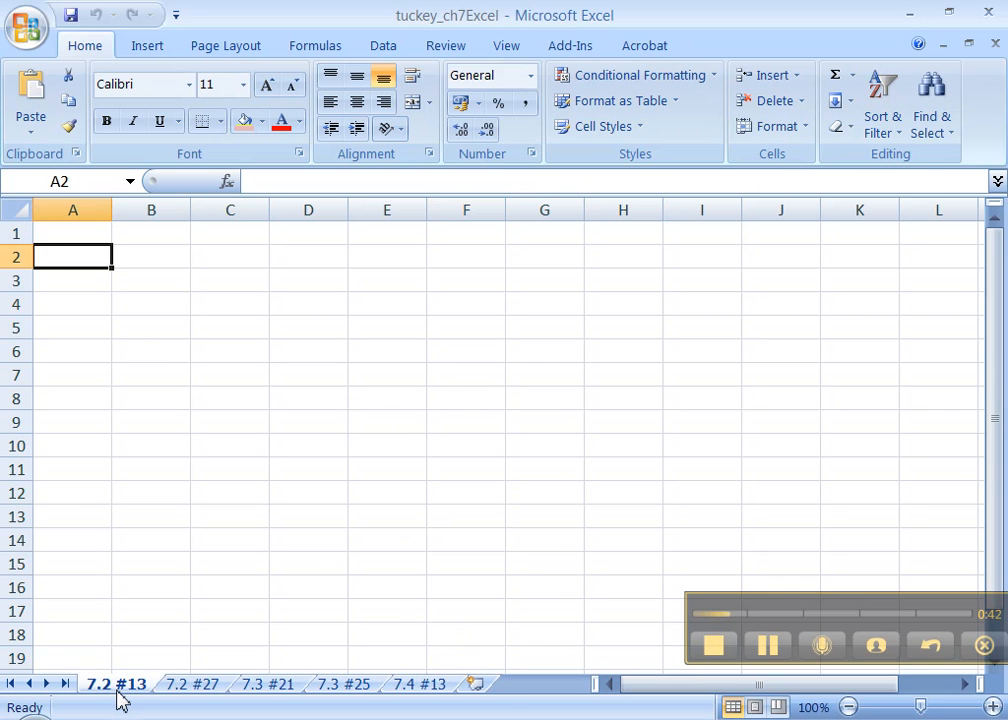
# - View problem 13 in the browser textbook, then restore the Excel window to a smaller size beside the problem's curves
pyautogui.hotkey('alt', 'Tab')
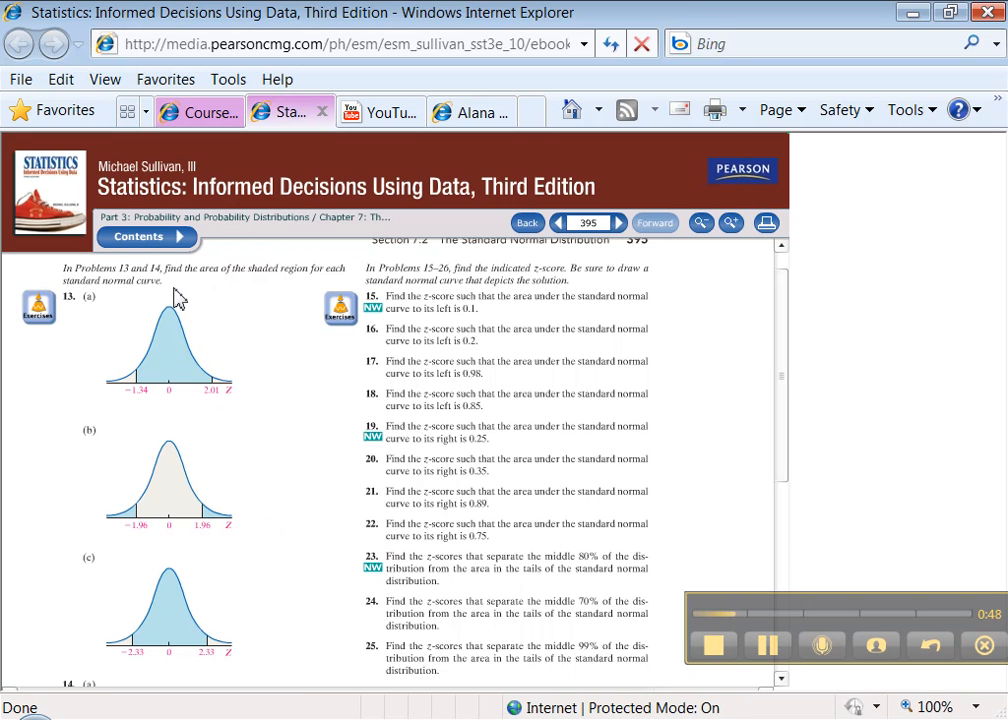
pyautogui.hotkey('alt', 'Tab')
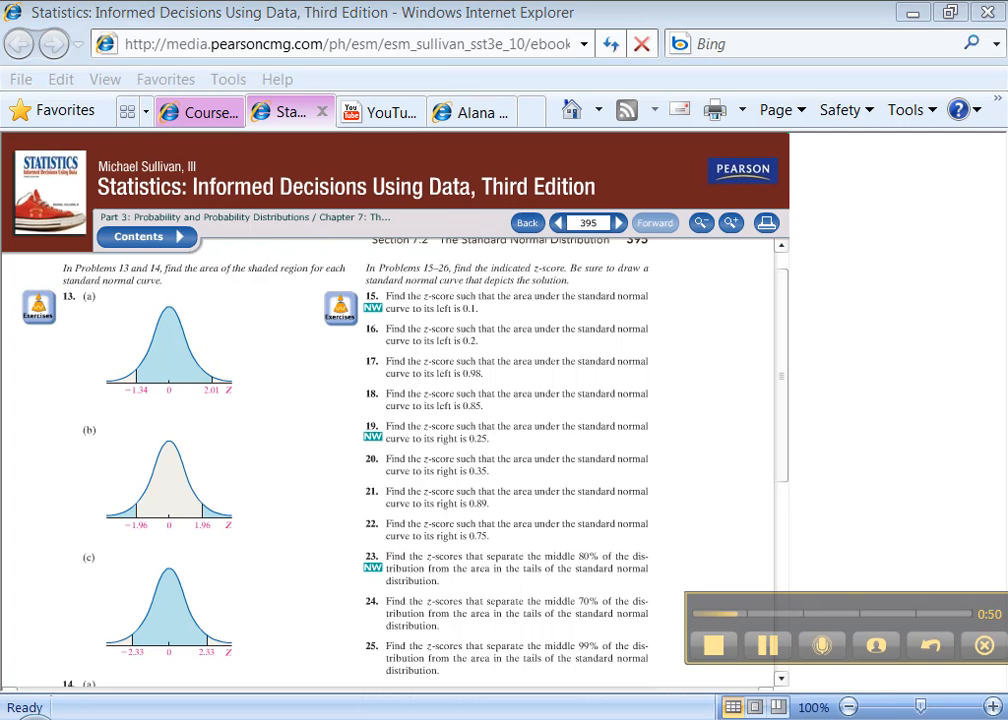
pyautogui.click(948, 11)
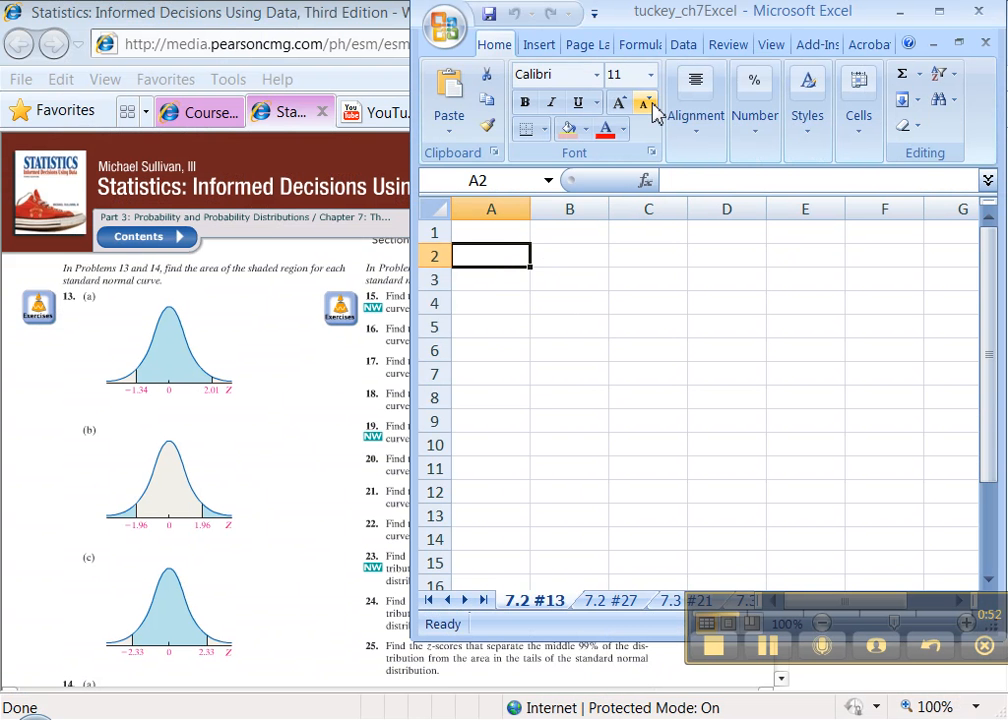
pyautogui.moveTo(672, 18); pyautogui.dragTo(602, 70)
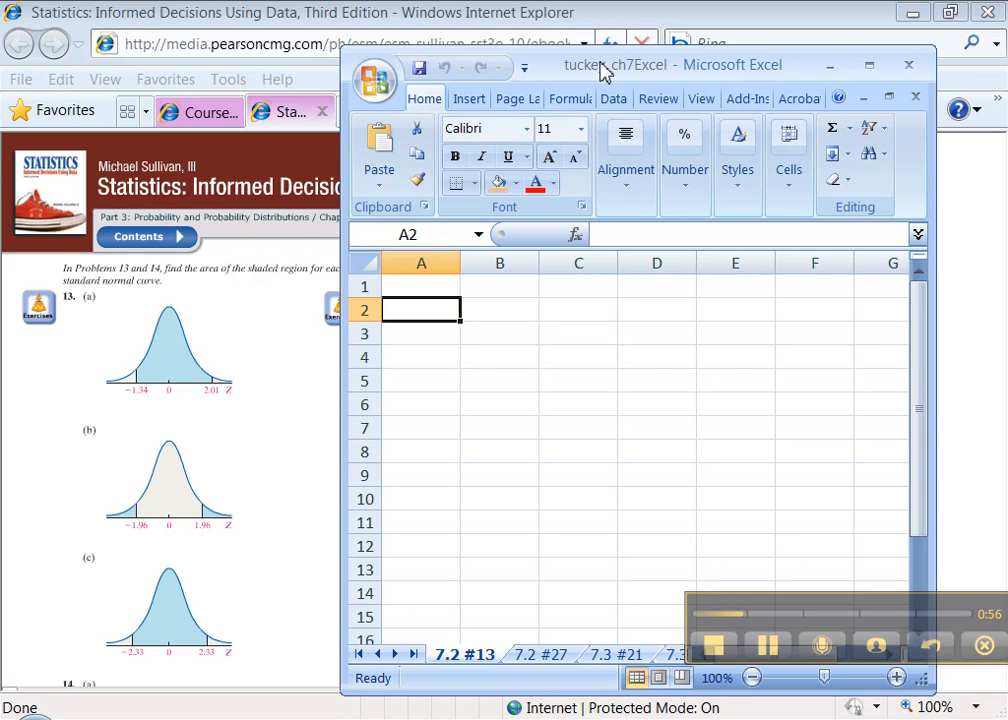
# - Enter the part label a) in A2 and the probability label P(Z<-1.34) in A3
pyautogui.write('1)')
pyautogui.press('Return')
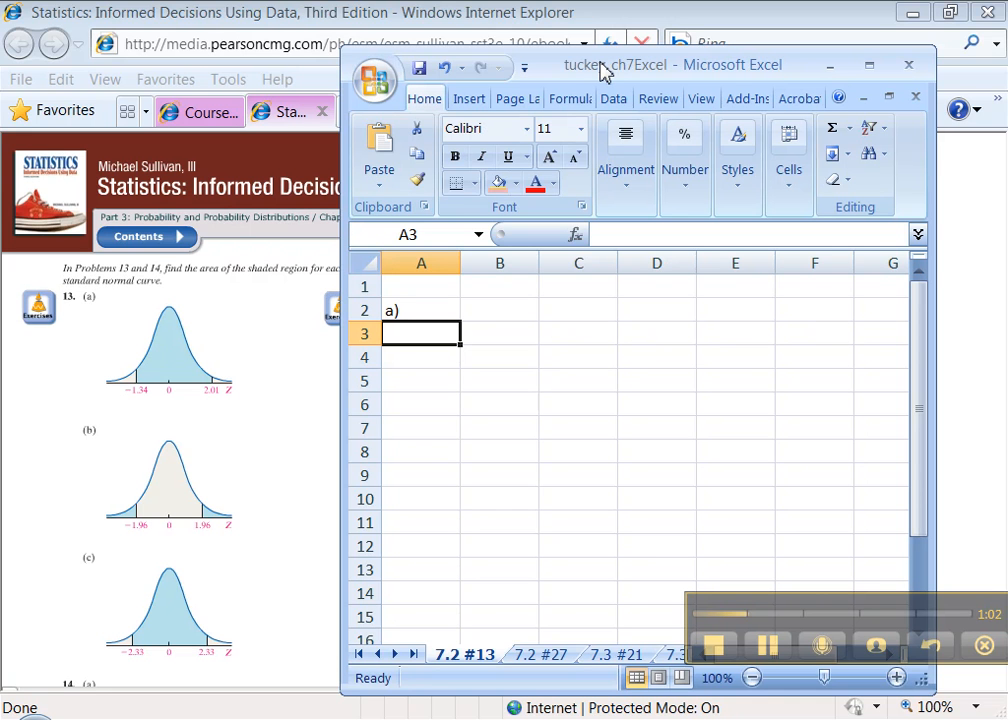
pyautogui.write('P')
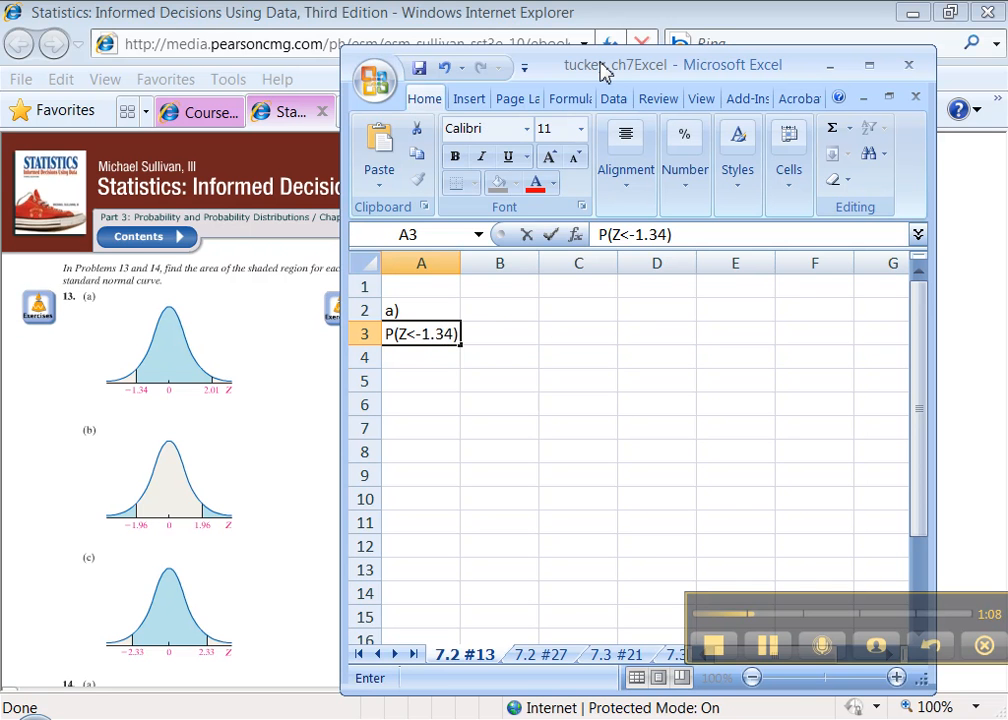
pyautogui.write('(Z<-1.34)')
pyautogui.press('Return')
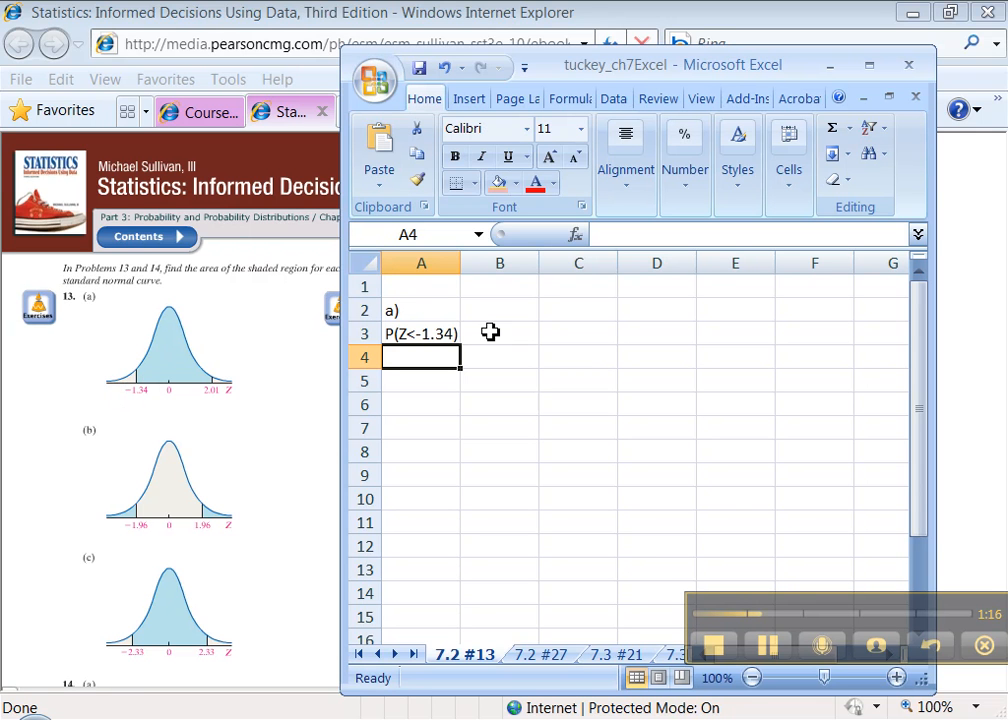
# - Calculate the area below -1.34 in B3 with the formula =NORMSDIST(-1.34)
pyautogui.click(490, 333)
pyautogui.write('=')
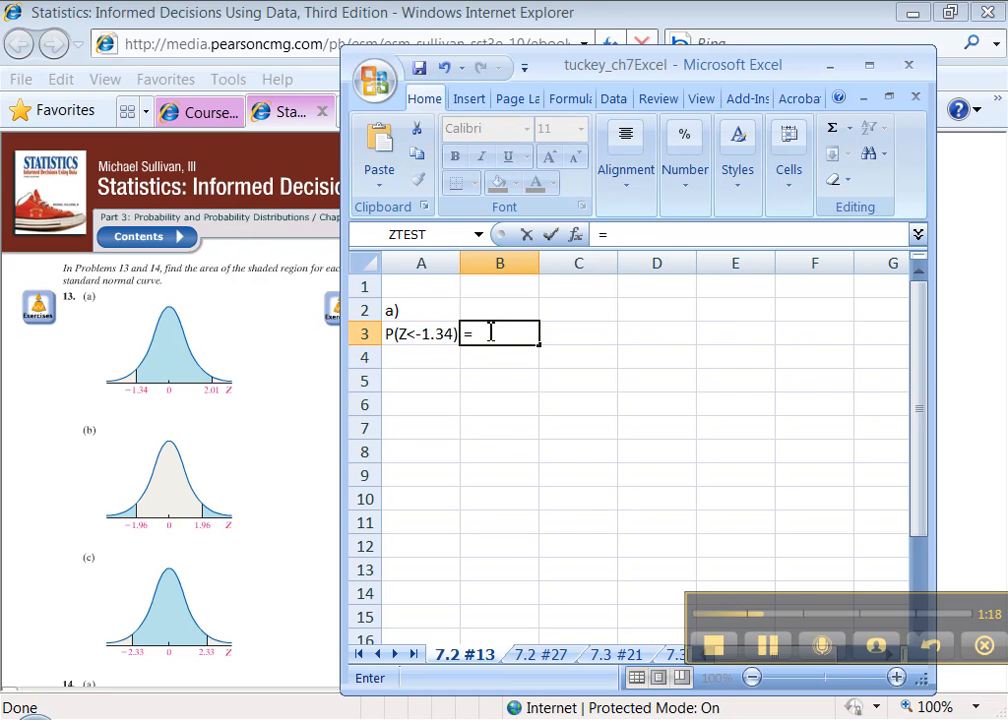
pyautogui.write('NOR')
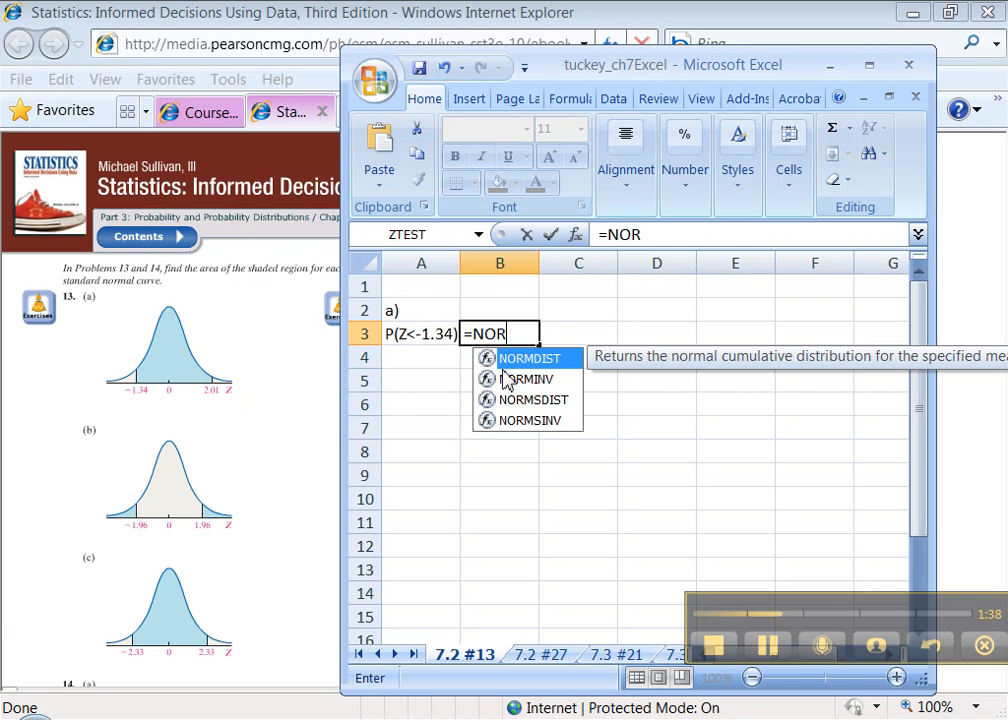
pyautogui.doubleClick(524, 400)
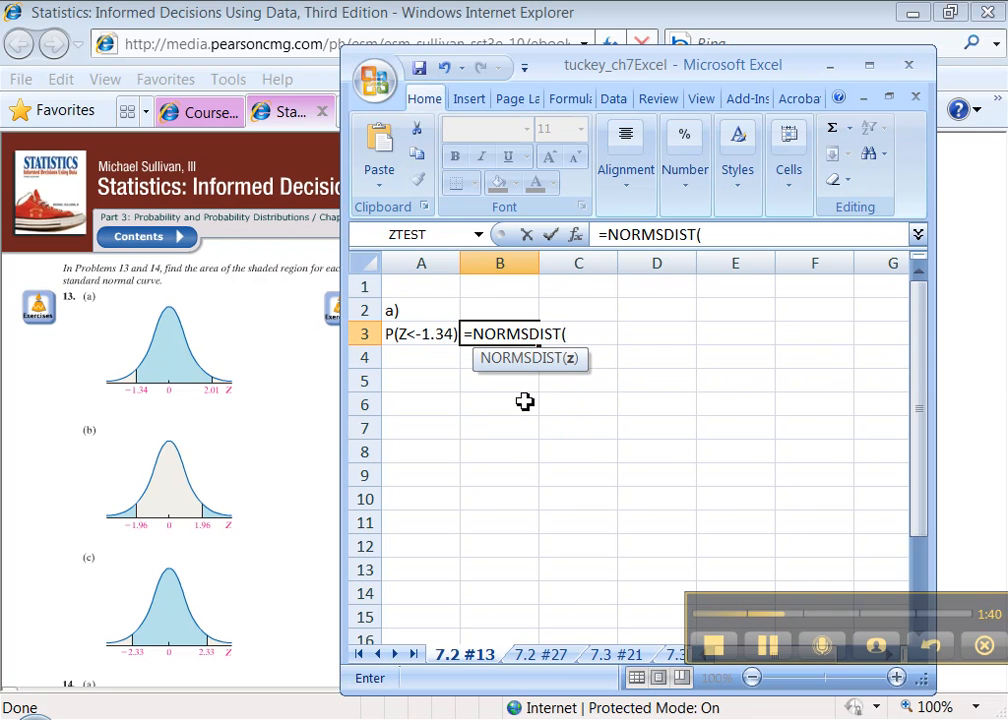
pyautogui.click(718, 234)
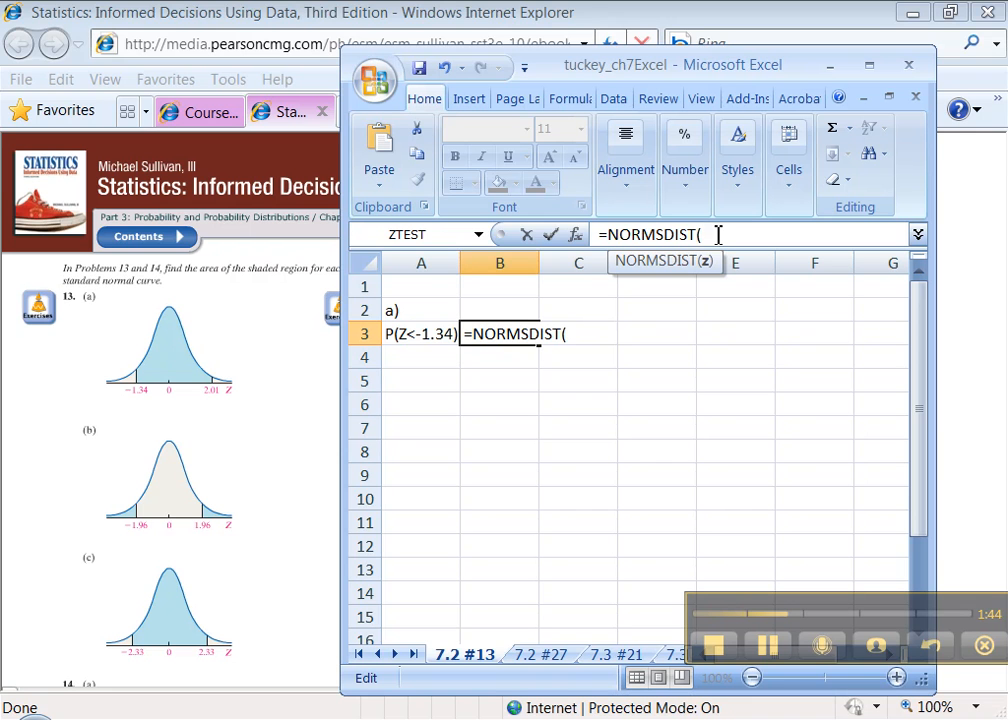
pyautogui.write('-1.34')
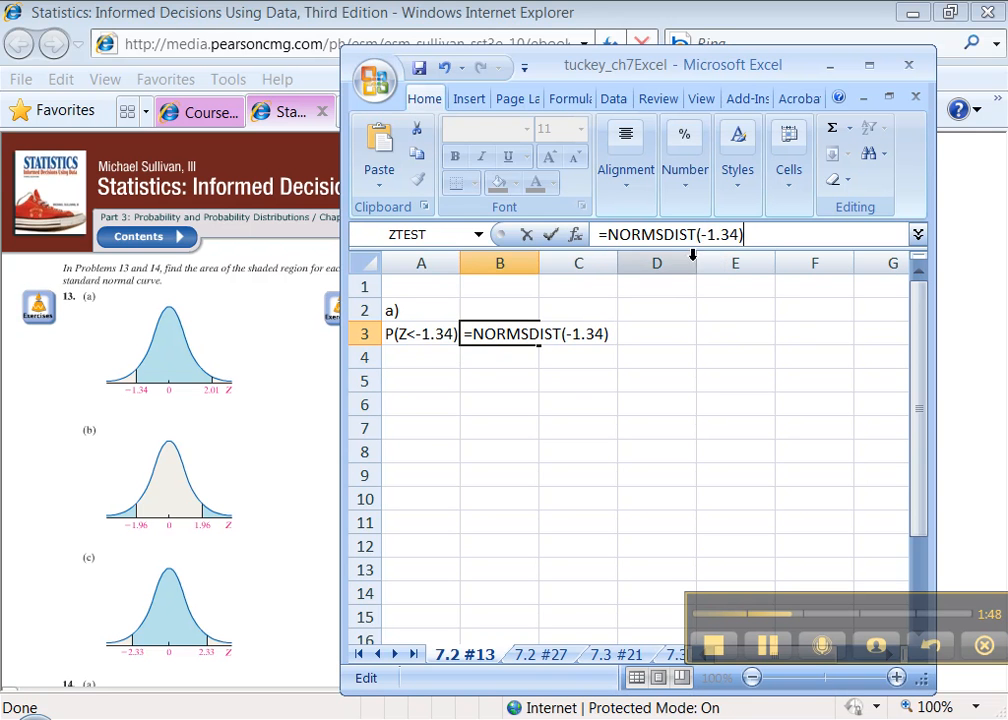
pyautogui.press('Return')
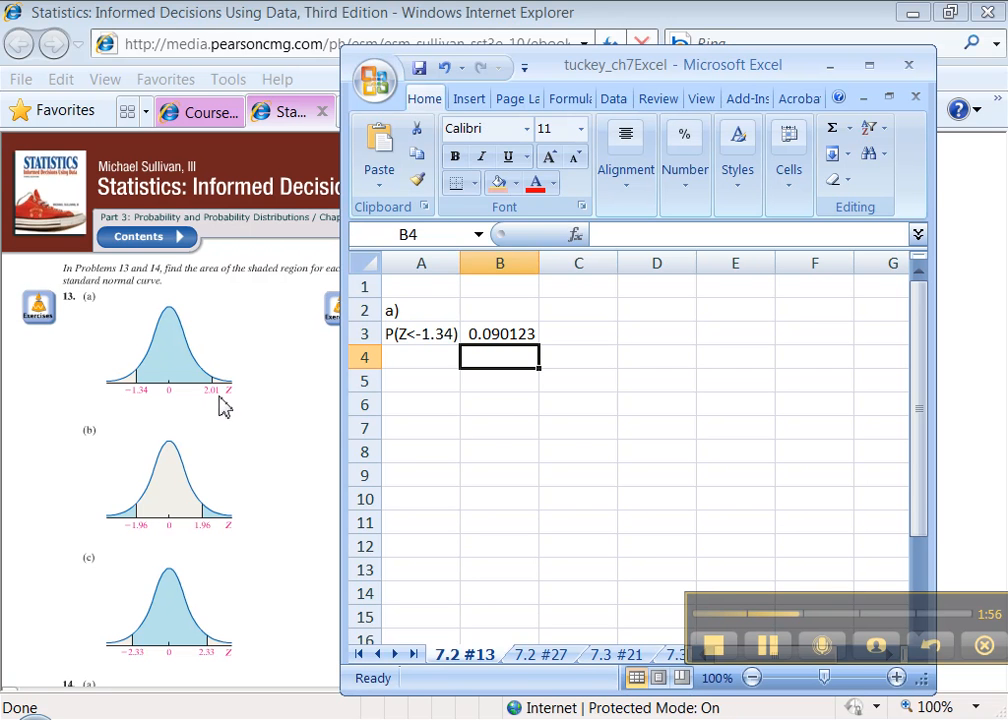
# - Label A4 as P(Z<2.01) and calculate that area in B4 with =NORMSDIST(2.01)
pyautogui.click(425, 360)
pyautogui.write('P')
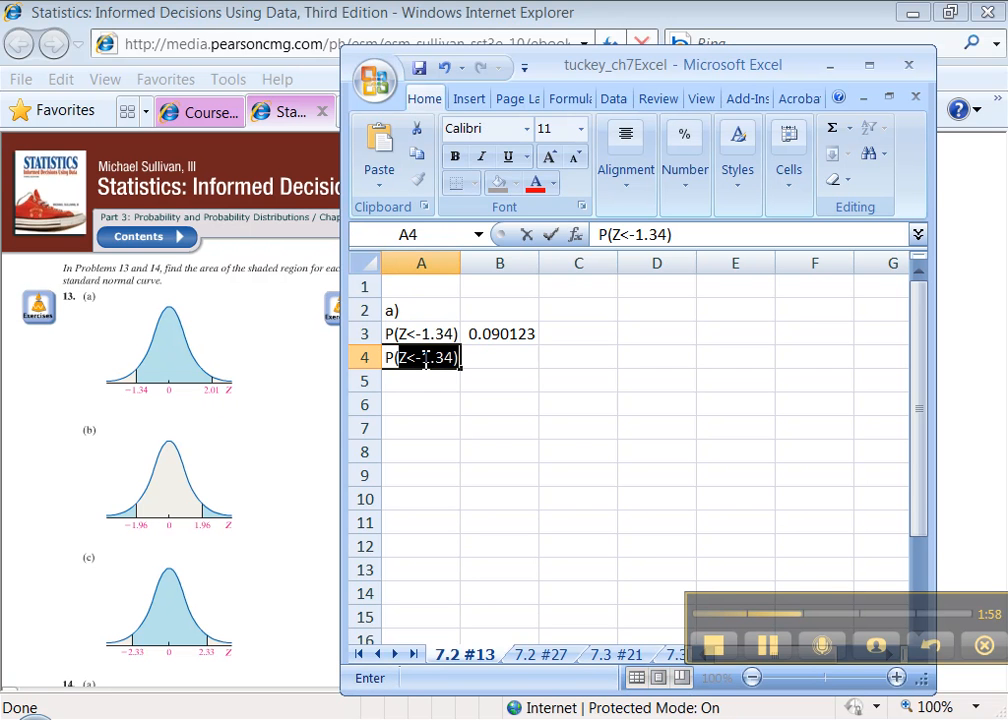
pyautogui.write('(Z<2.01')
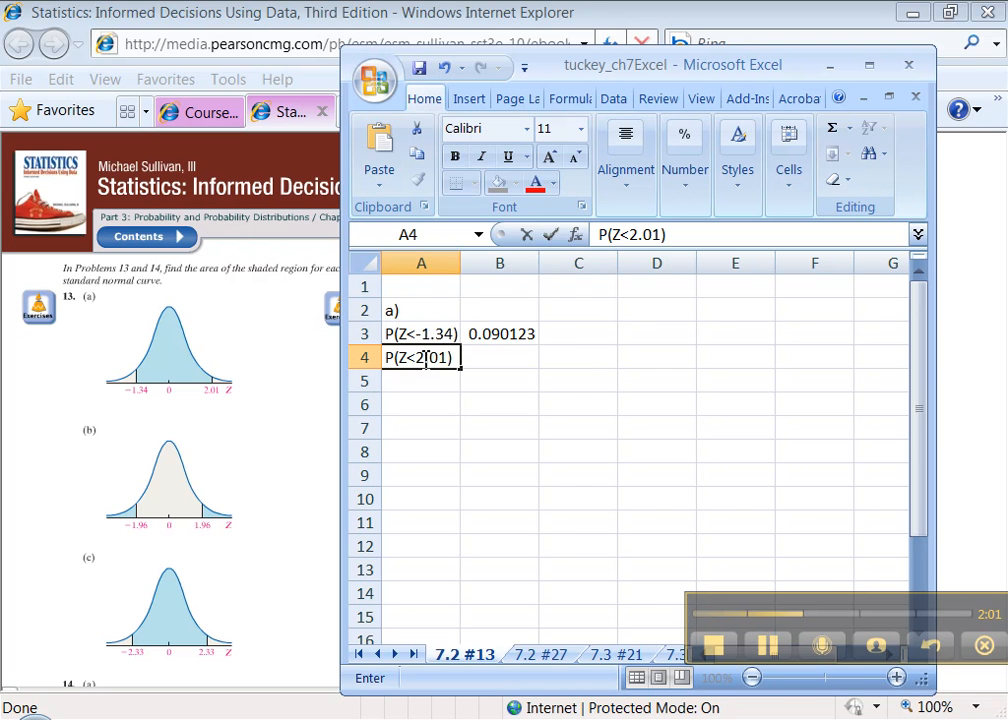
pyautogui.press('Tab')
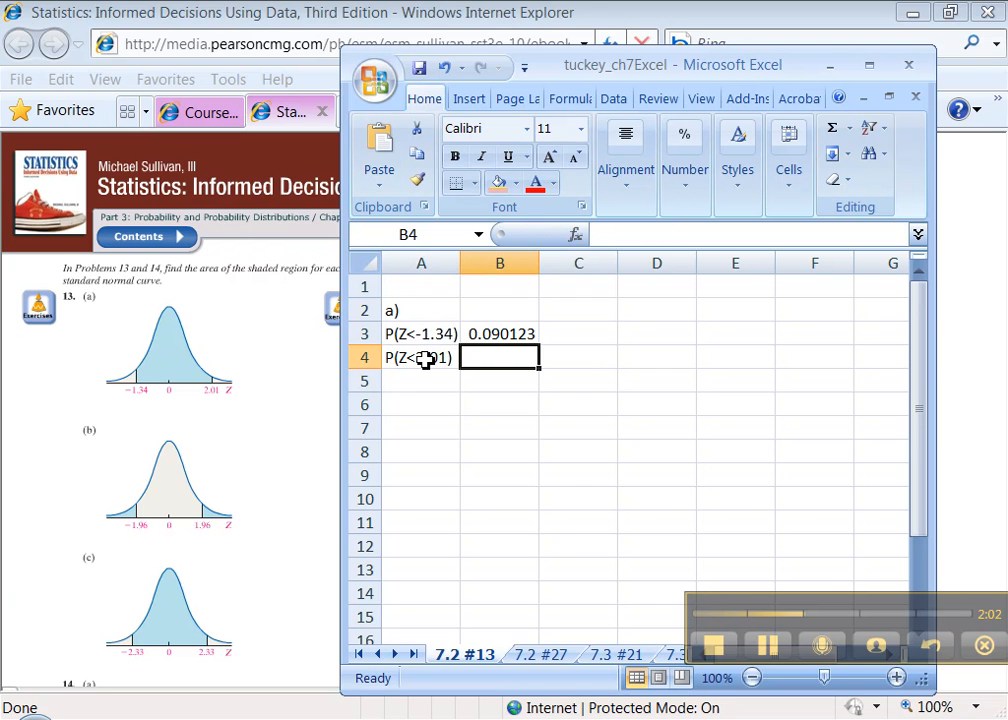
pyautogui.write('=')
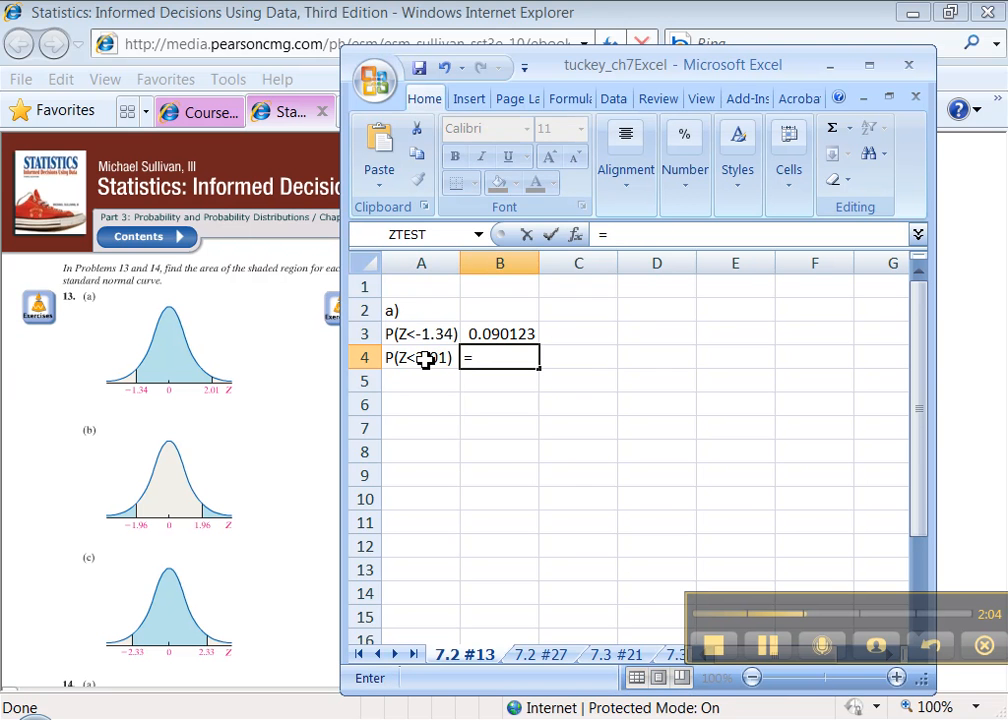
pyautogui.write('NORMS')
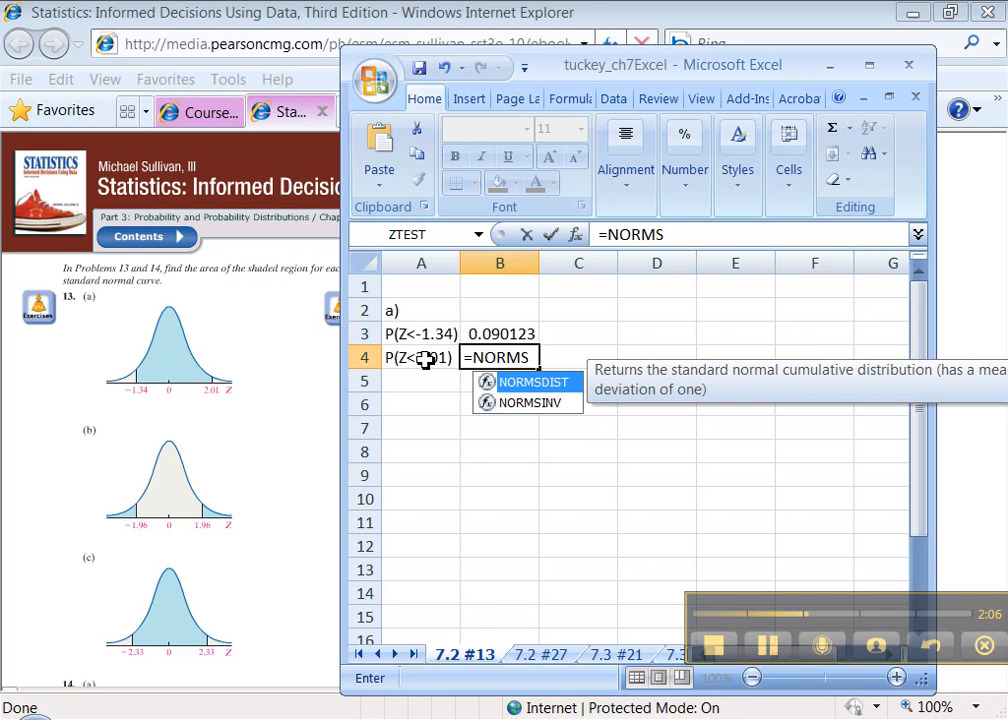
pyautogui.write('DIST(')
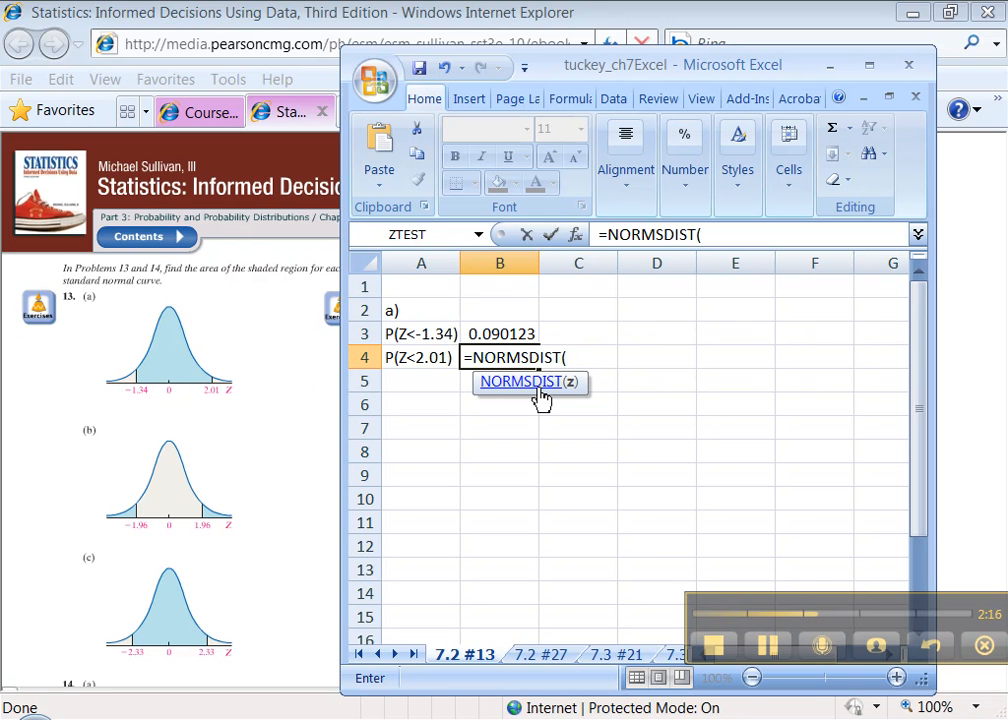
pyautogui.write('2.01')
pyautogui.press('Return')
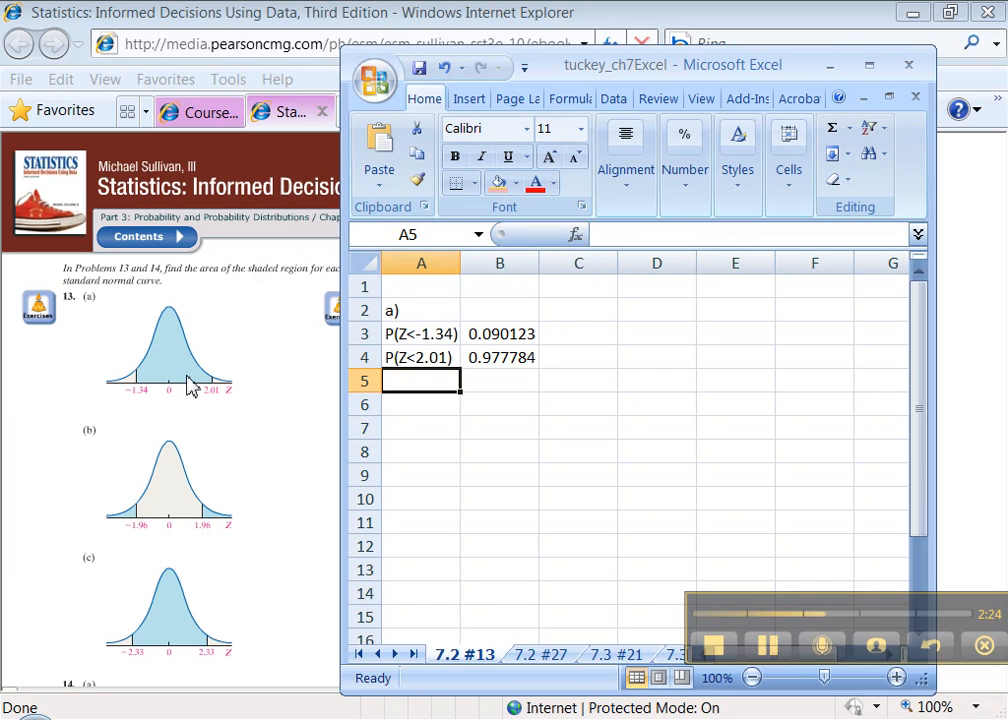
# - Check the formulas in B3 and B4, and enter the label P(-1.34<Z<2.01) in A6
pyautogui.click(470, 333)
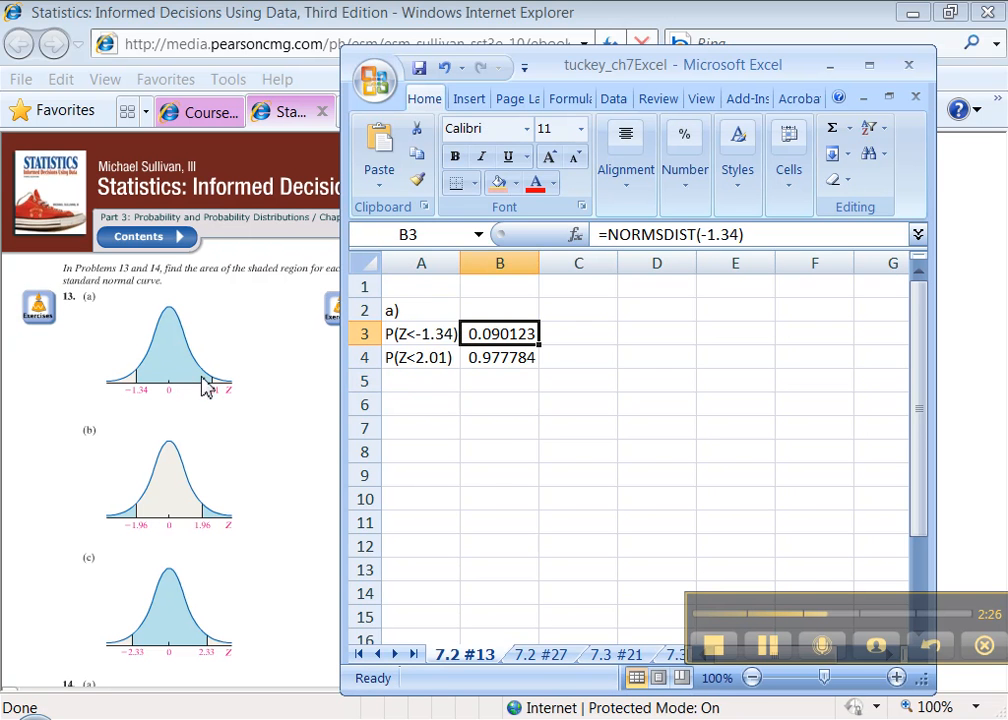
pyautogui.click(480, 370)
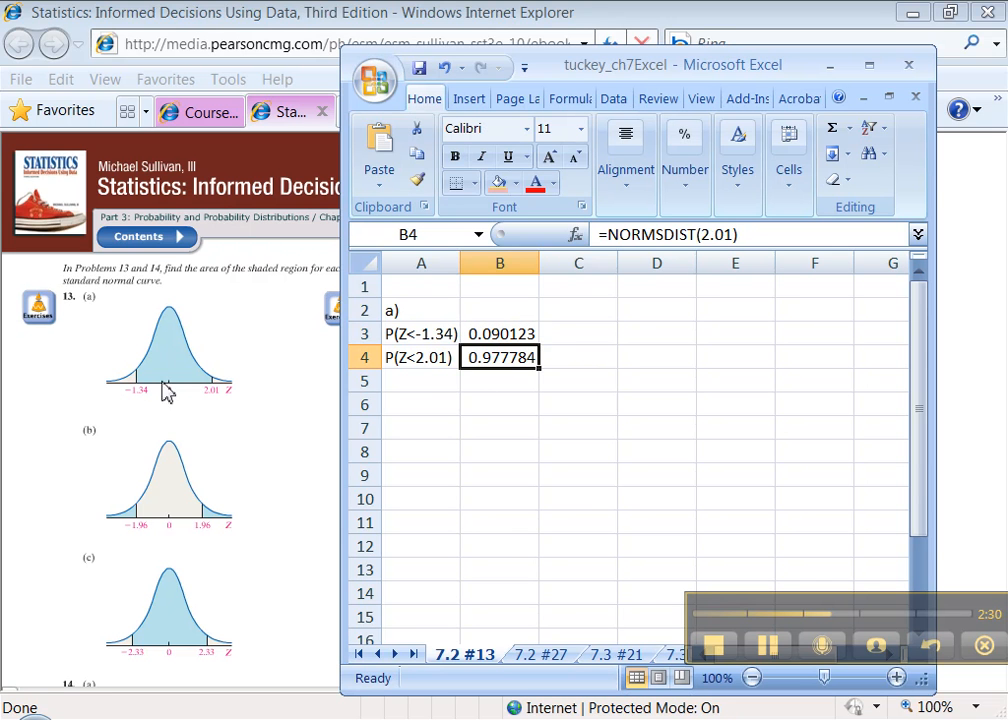
pyautogui.click(423, 400)
pyautogui.write('P')
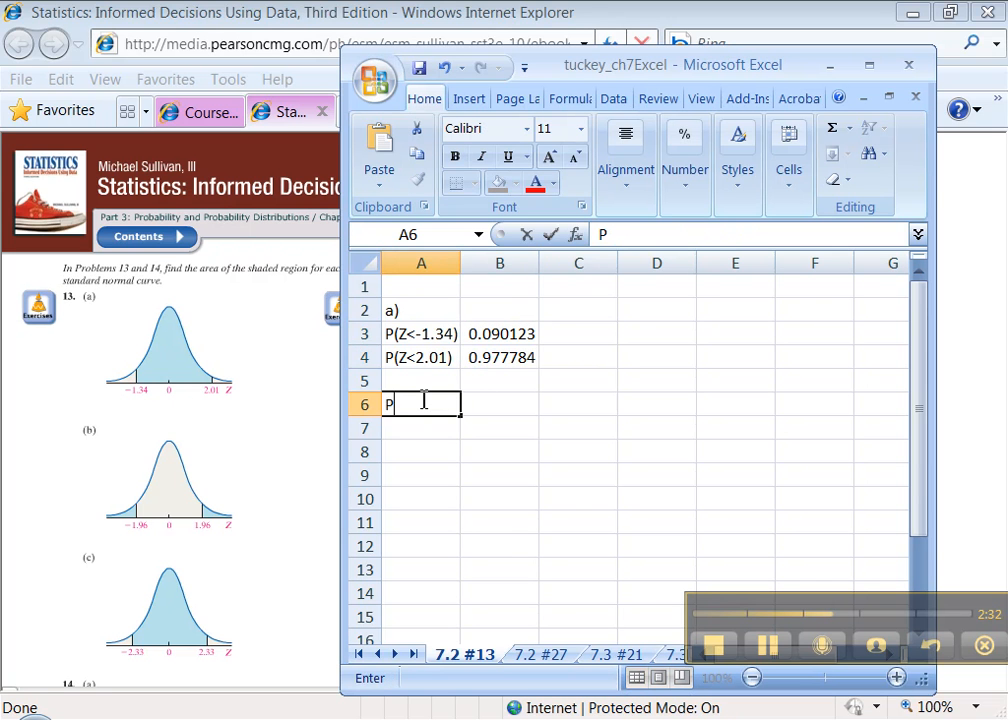
pyautogui.write('(-1.34')
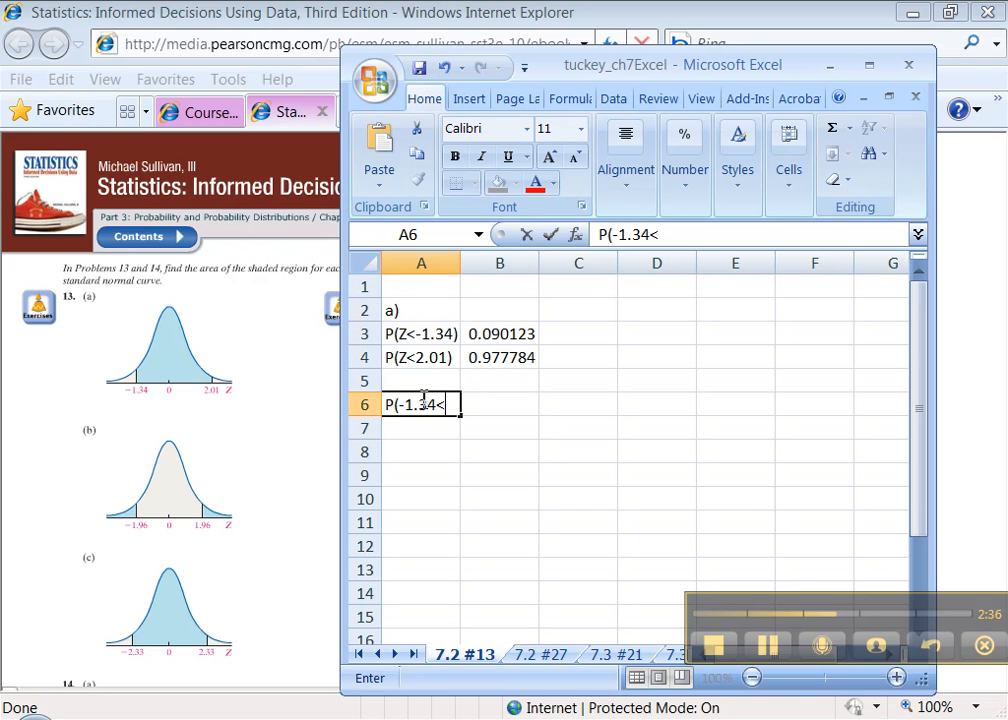
pyautogui.write('<Z<2.01')
pyautogui.press('BackSpace')
pyautogui.write('01')
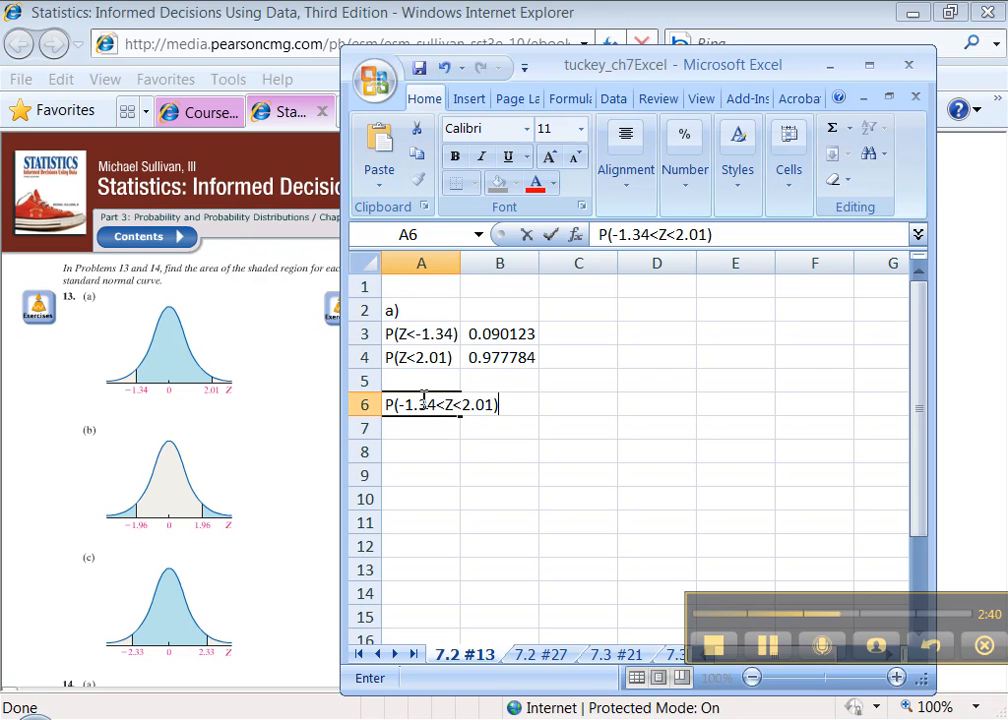
# - Calculate the area between the two z-scores in B6 with the formula =B4-B3
pyautogui.press('Tab')
pyautogui.write('=')
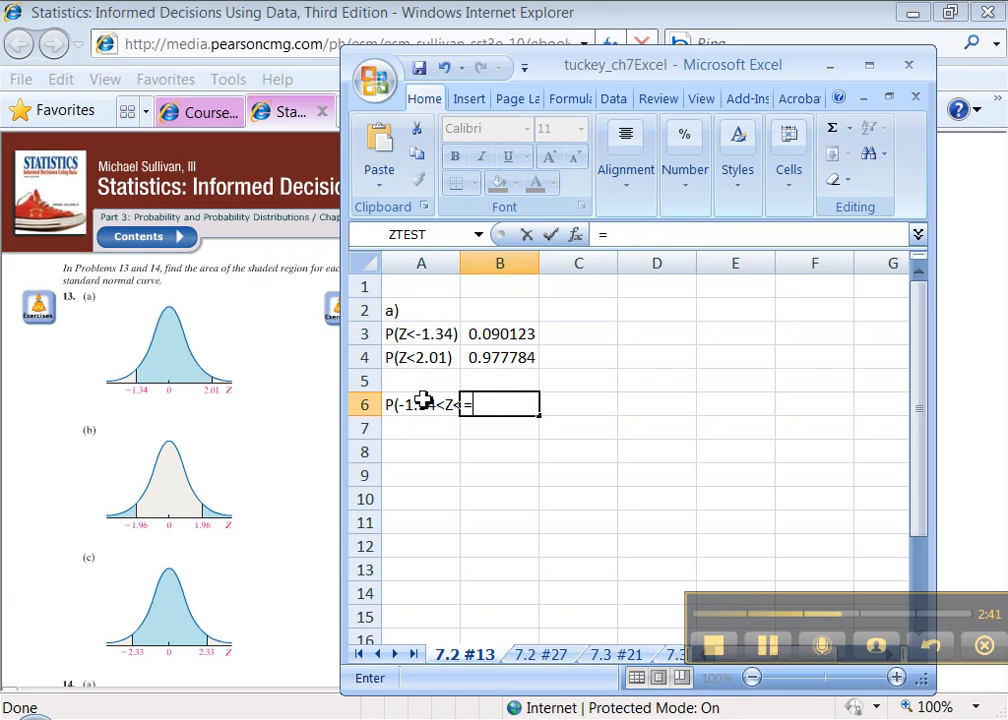
pyautogui.click(514, 358)
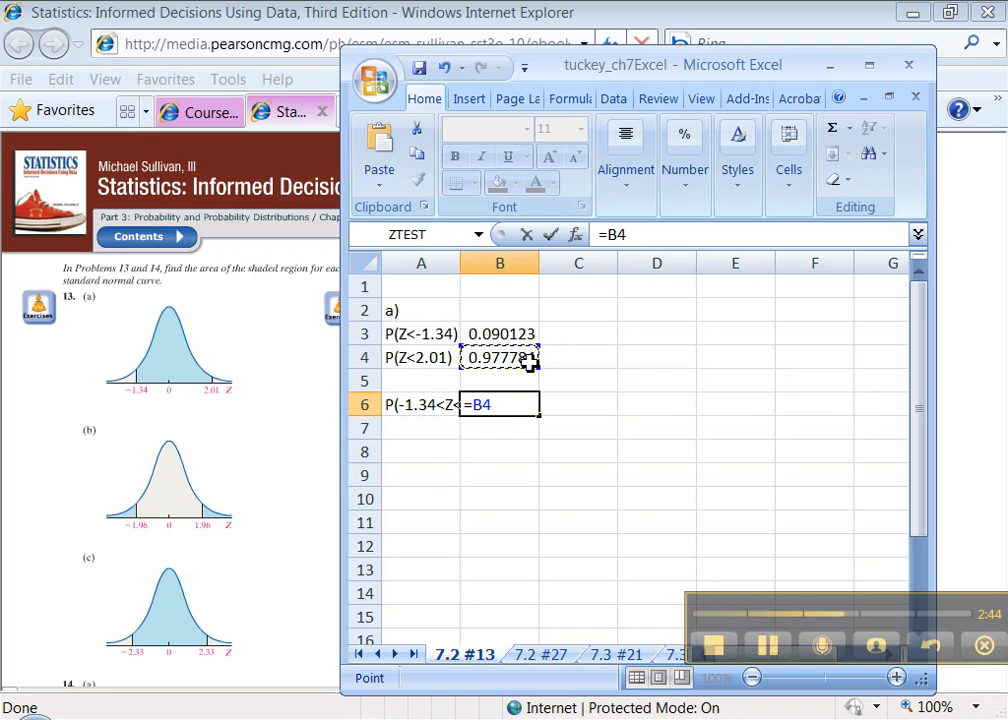
pyautogui.write('-')
pyautogui.click(508, 334)
pyautogui.press('Return')
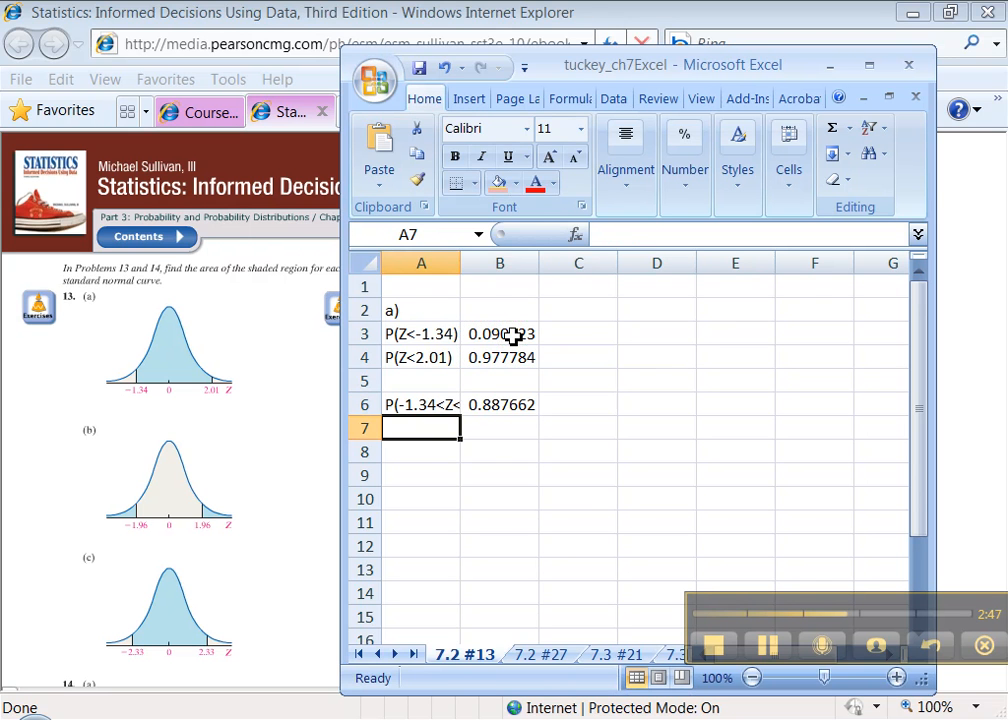
# - Auto-fit columns A and B to their contents and select the answer cells A6:B6
pyautogui.moveTo(486, 262); pyautogui.dragTo(420, 262)
pyautogui.doubleClick(461, 262)
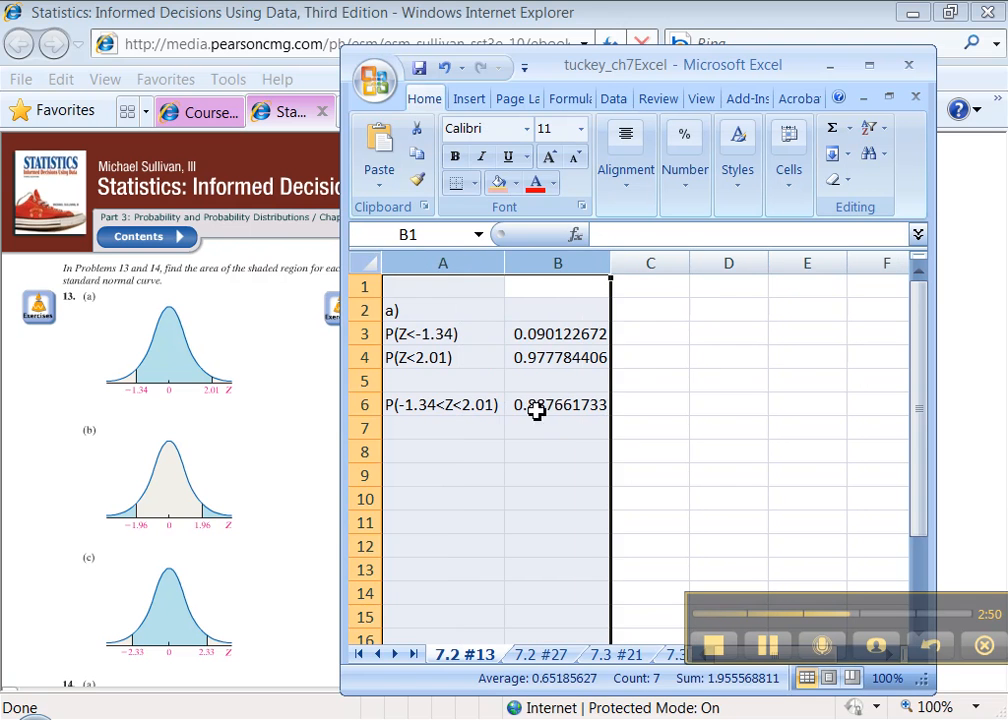
pyautogui.moveTo(551, 408); pyautogui.dragTo(455, 405)
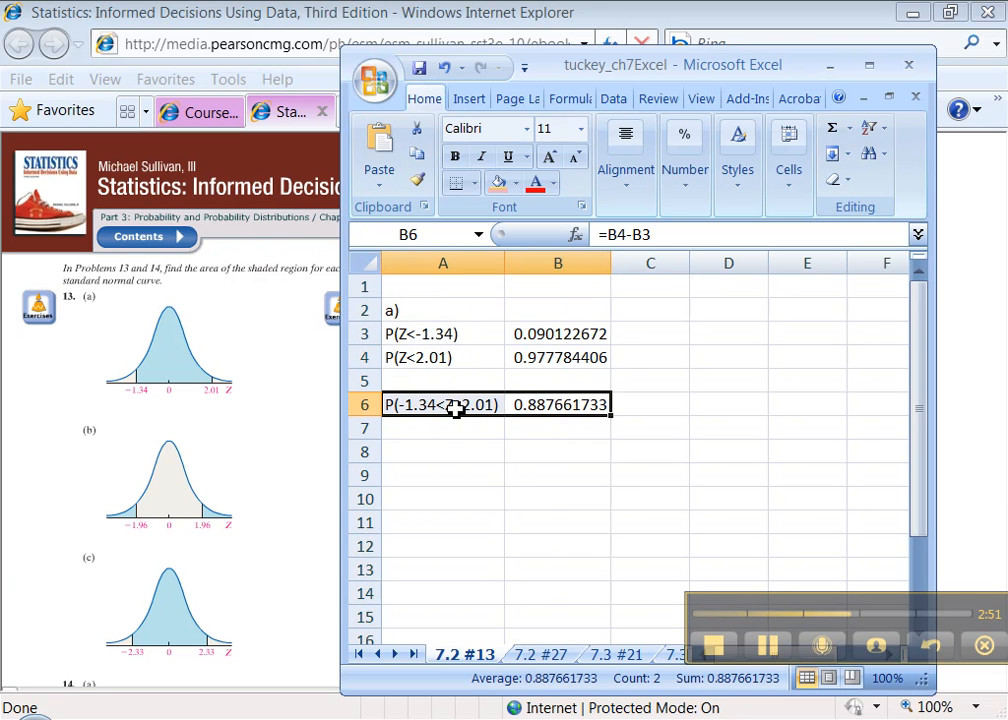
# - Highlight the part a answer cells A6:B6 with a yellow fill
pyautogui.click(515, 184)
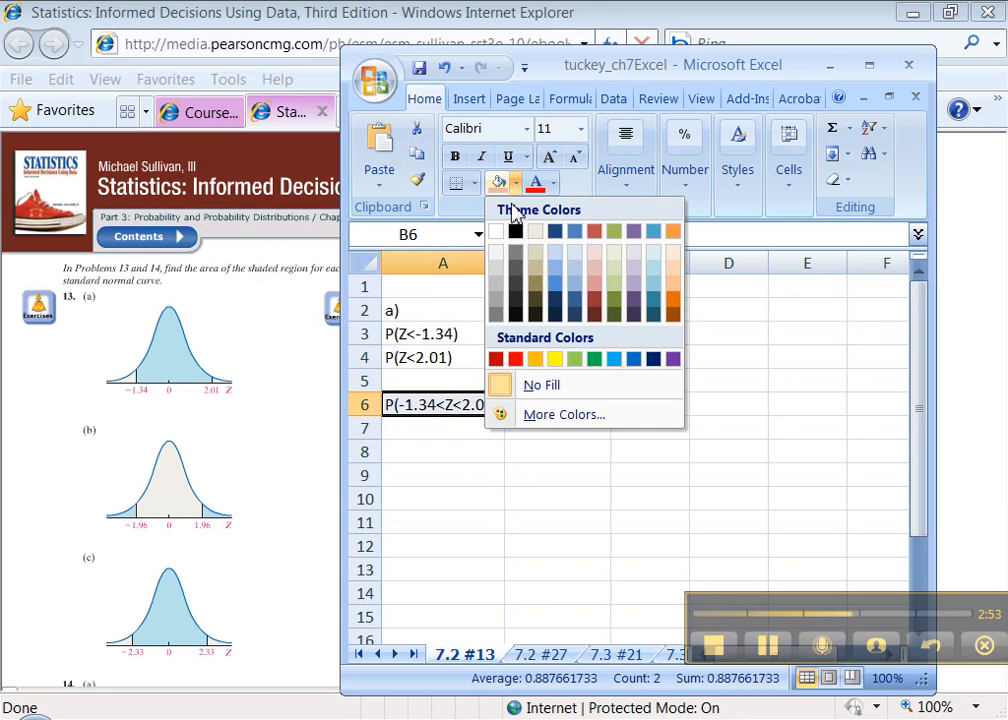
pyautogui.click(555, 359)
pyautogui.click(449, 474)
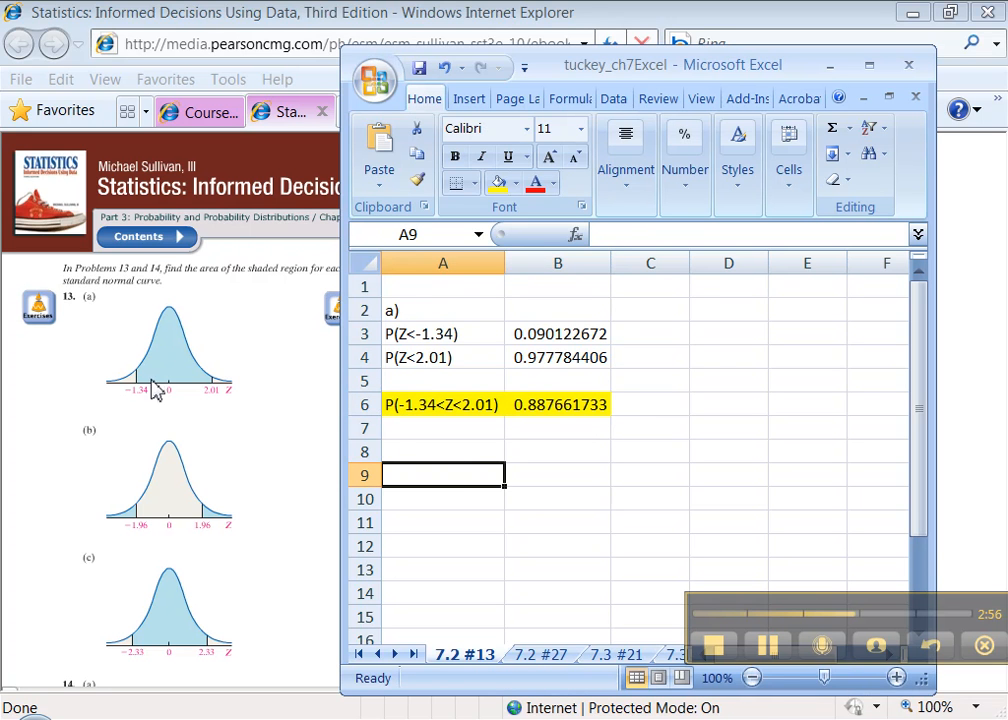
# - Enter the heading b) in A8 and the label P(Z<-1.96) in A9
pyautogui.click(396, 452)
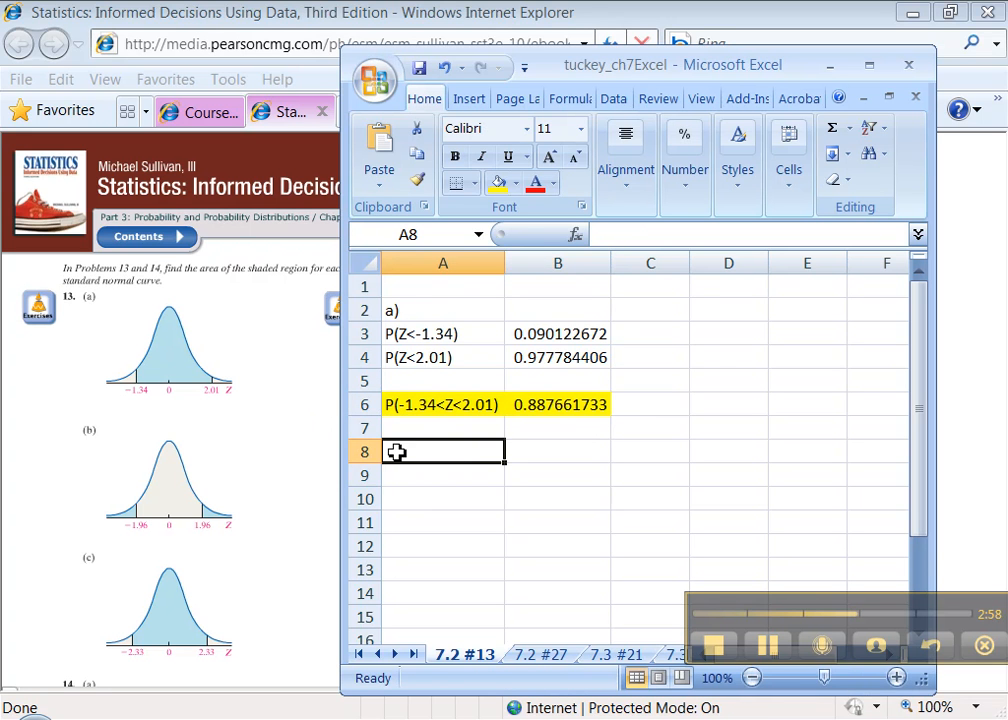
pyautogui.write('b')
pyautogui.press('Return')
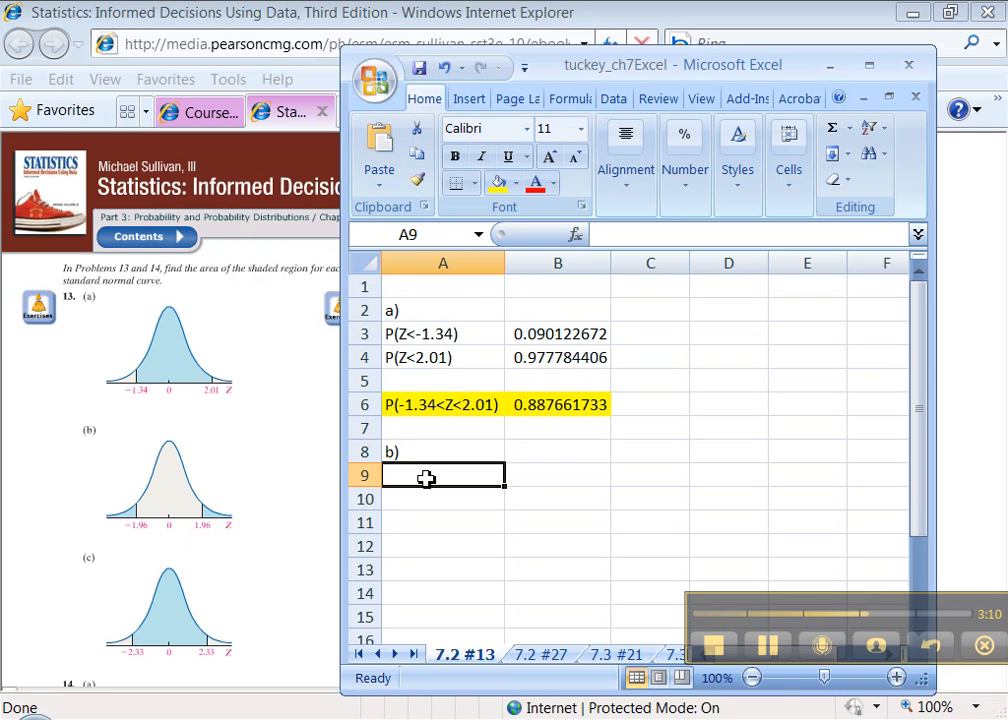
pyautogui.write('=')
pyautogui.press('BackSpace')
pyautogui.write('P(Z<-')
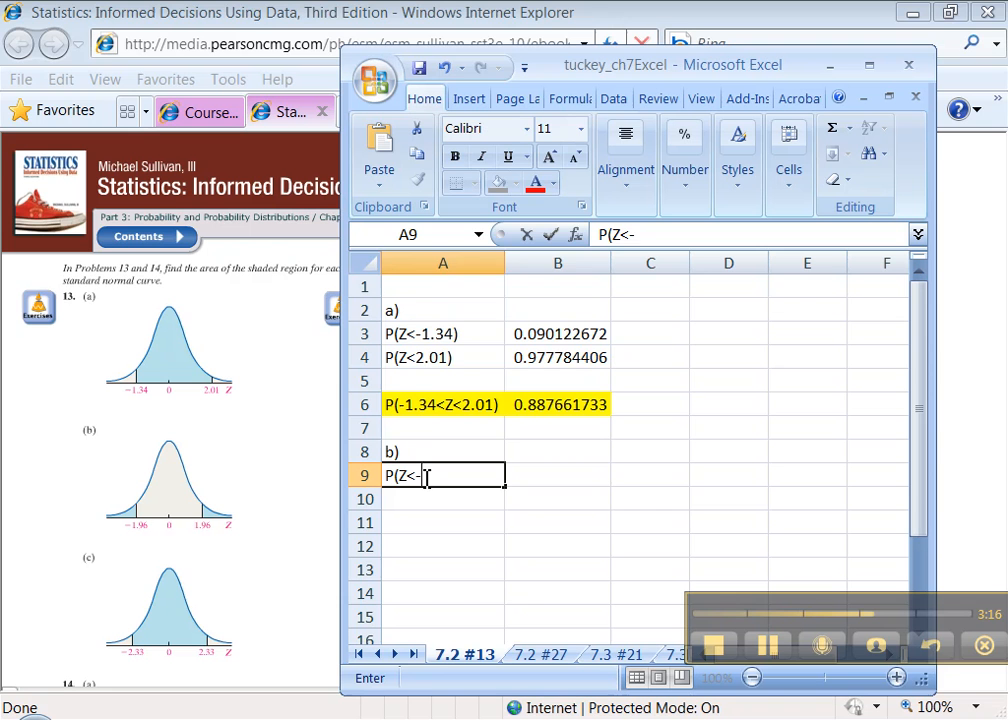
pyautogui.write('1.96)')
pyautogui.press('Tab')
# - Calculate the area below z = -1.96 in B9 with the formula =NORMSDIST(-1.96)
pyautogui.write('=NO')
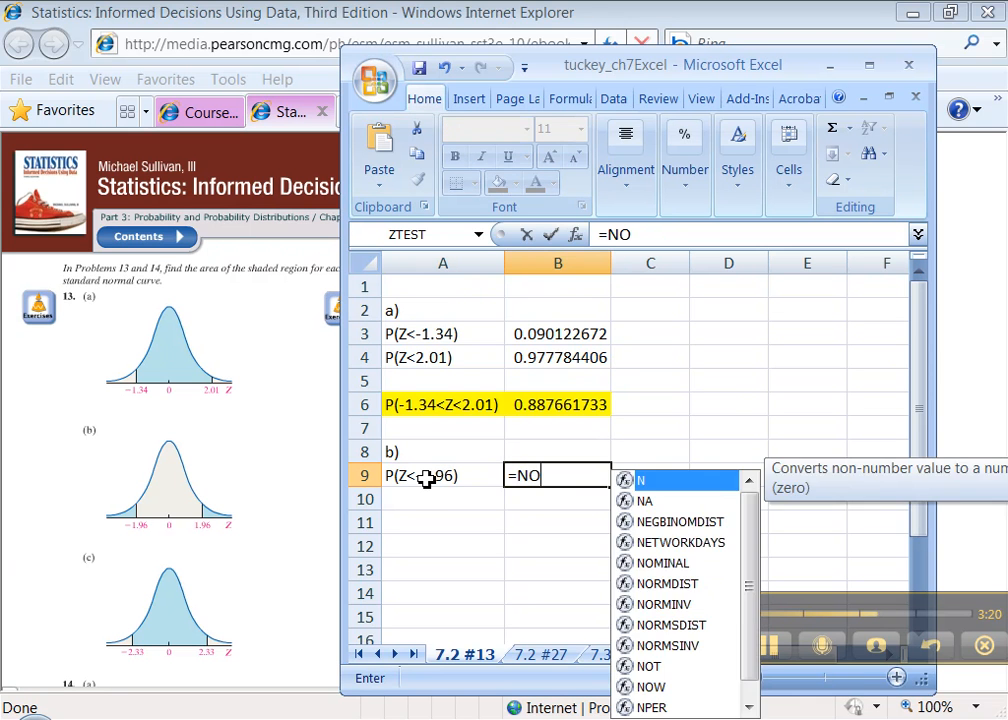
pyautogui.write('RMSDIST(')
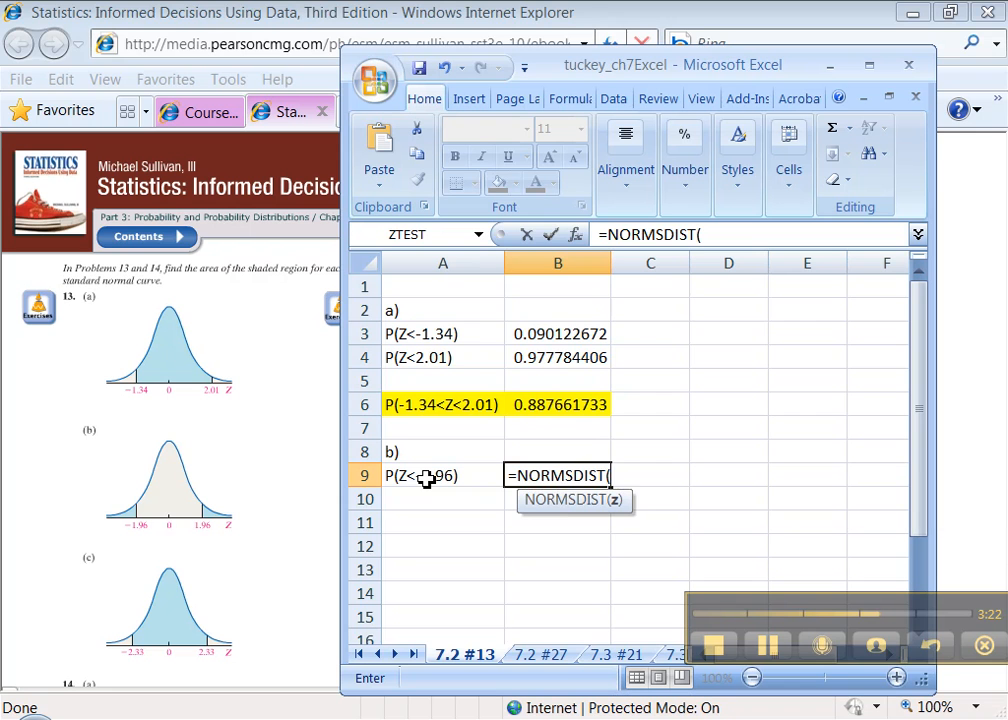
pyautogui.write('-1.96')
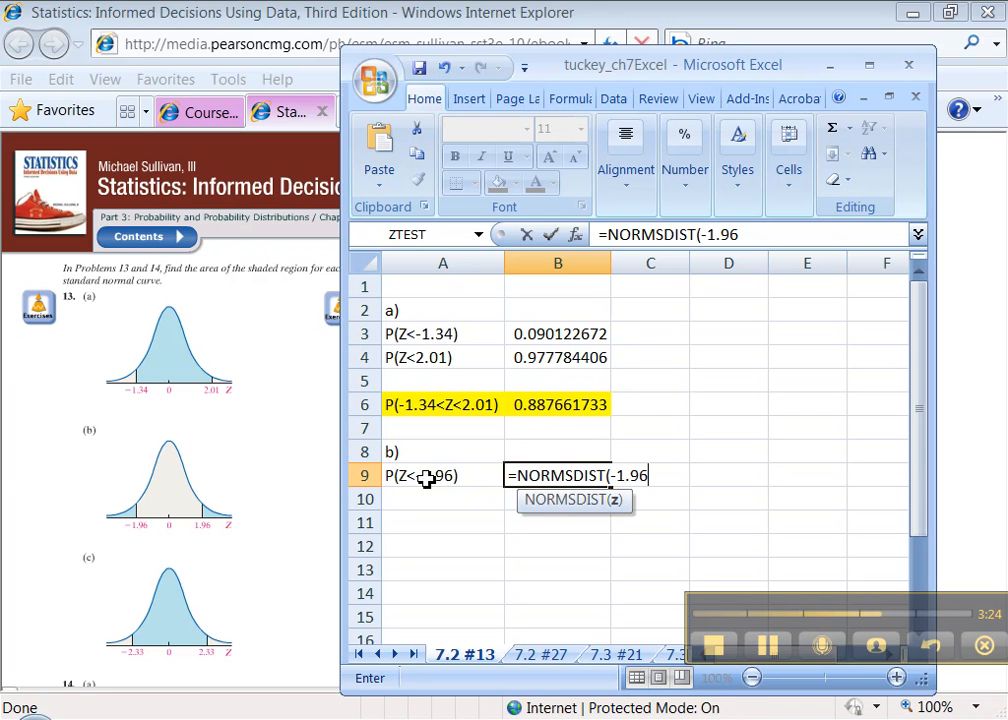
pyautogui.write(')')
pyautogui.press('Return')
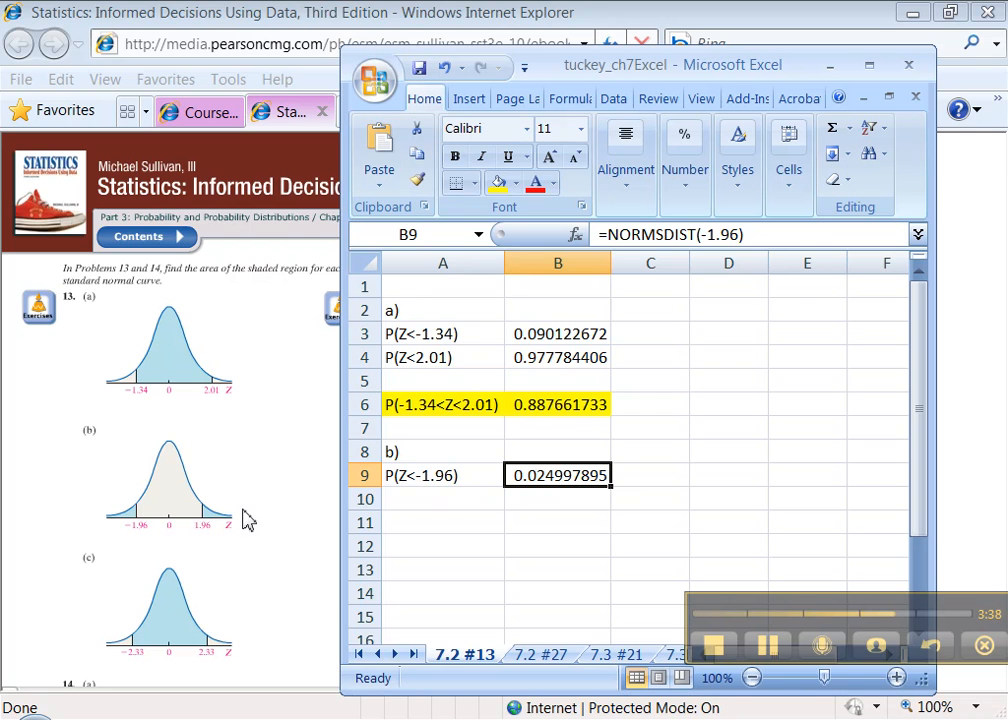
# - Label cell A10 as P(Z<-1.96 or Z > 1.96)) for the combined tail area
pyautogui.click(450, 507)
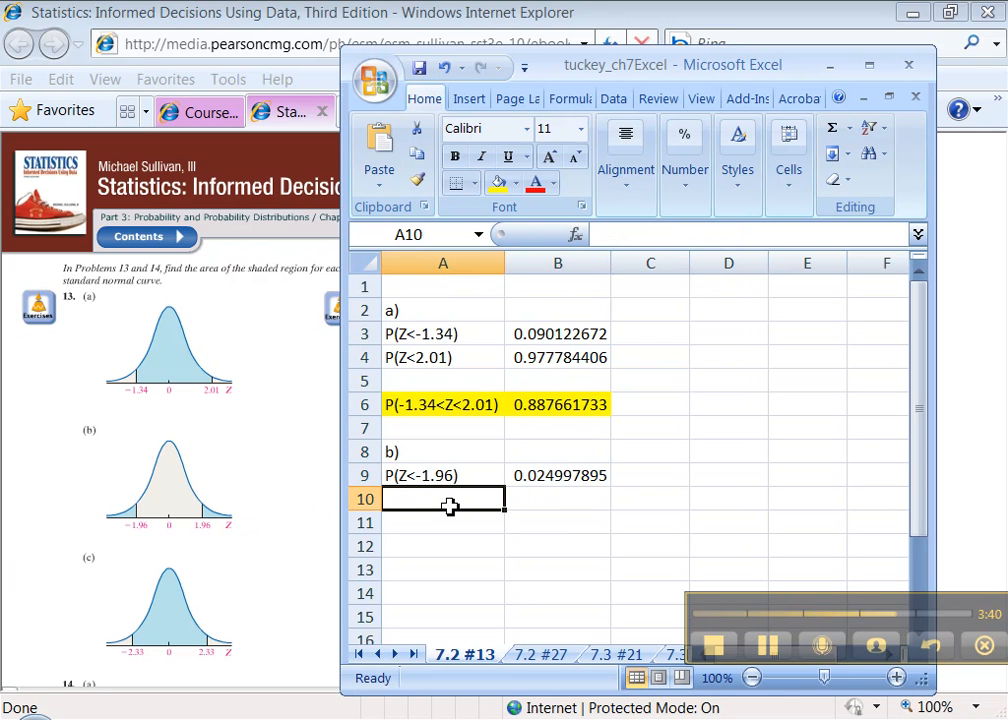
pyautogui.write('P(Z<-1.96')
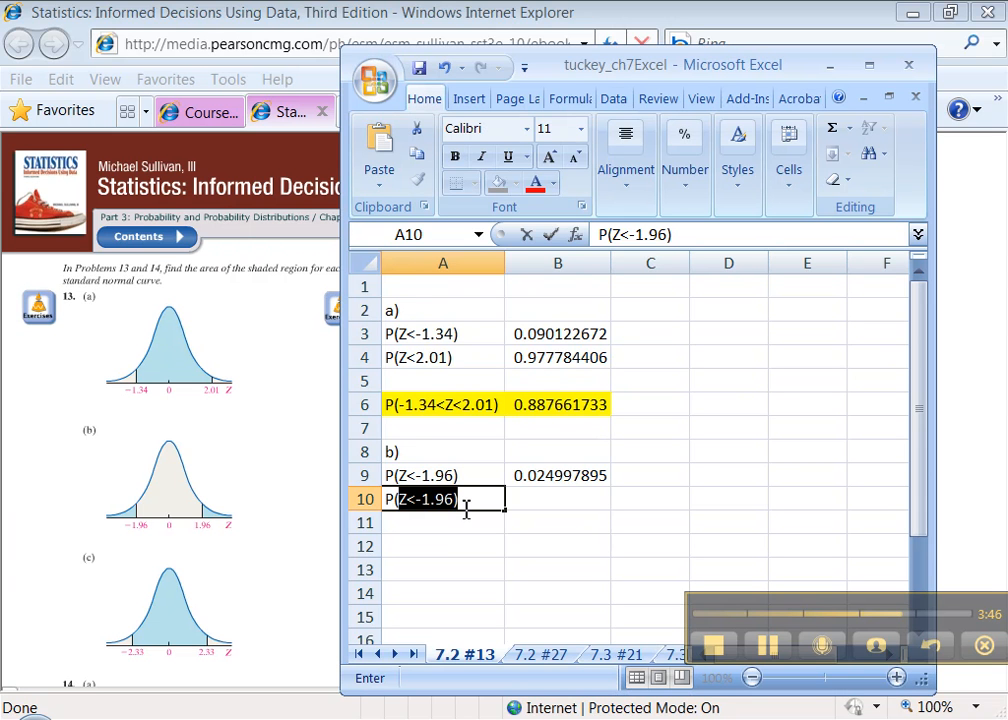
pyautogui.click(455, 499)
pyautogui.write('or Z')
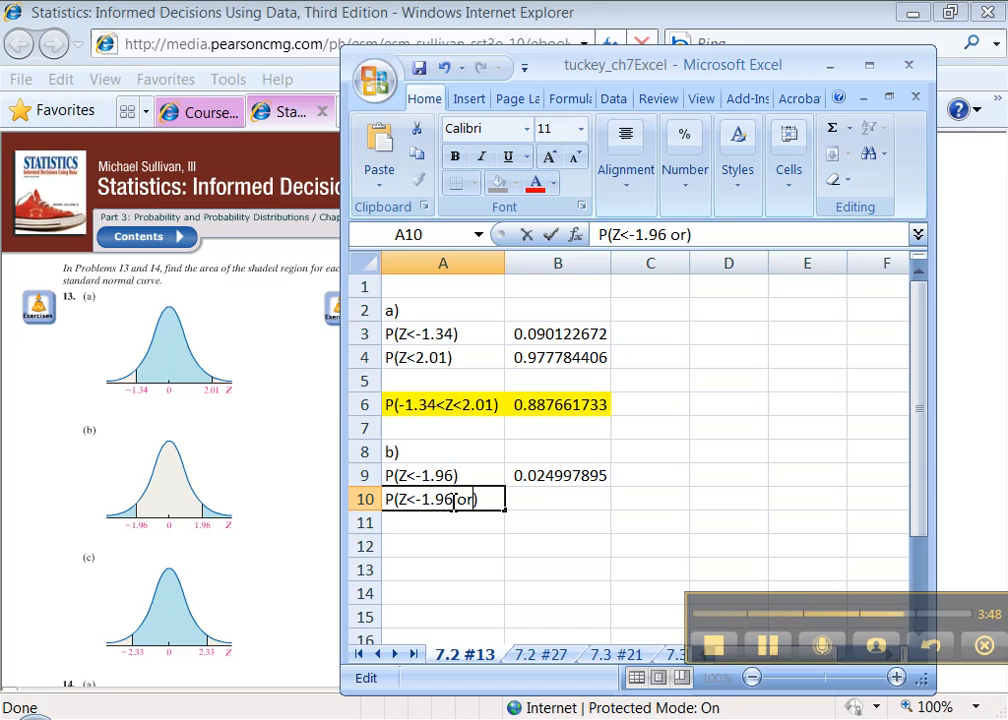
pyautogui.write(' > 1.9')
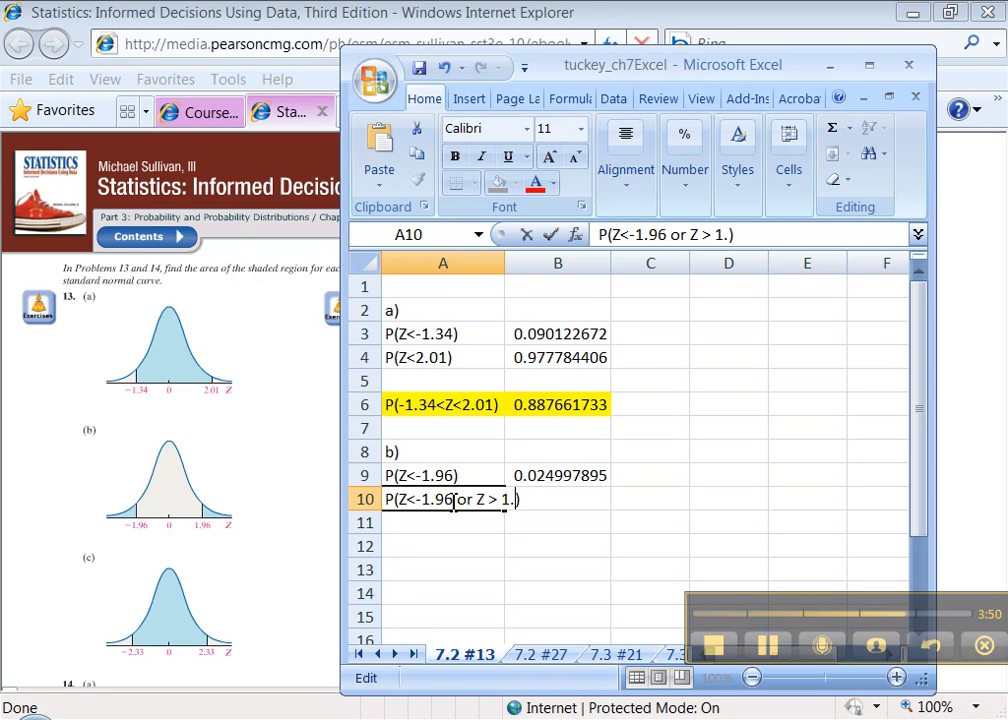
pyautogui.write('6)')
pyautogui.press('Tab')
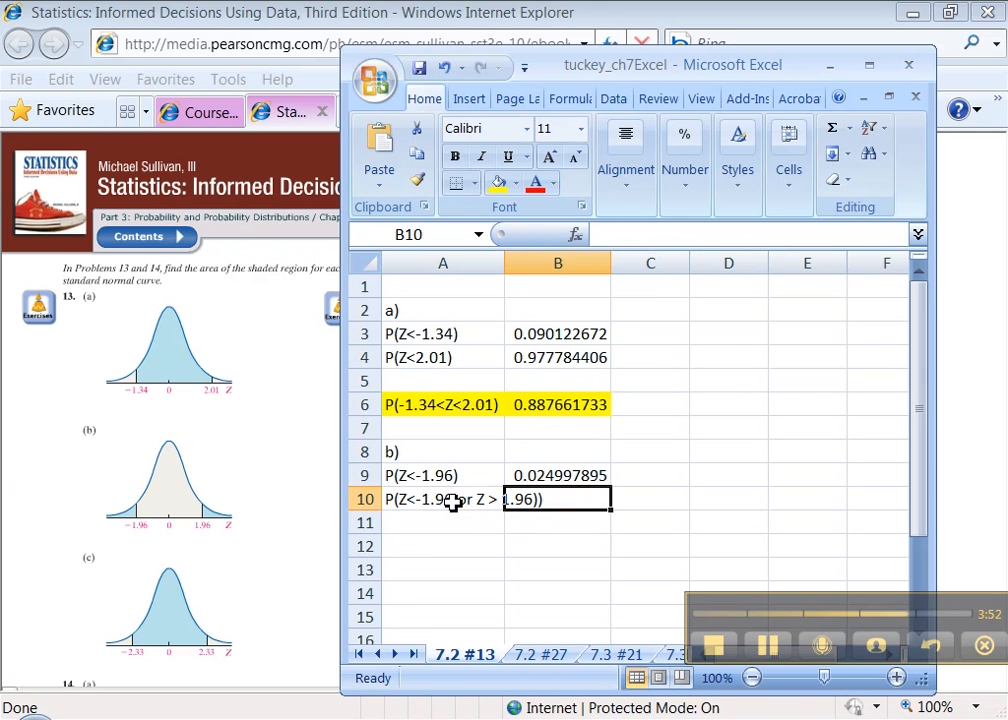
# - Calculate the two-tail area in B10 with =2*B9, and auto-fit columns A and B to their contents
pyautogui.write('=2*')
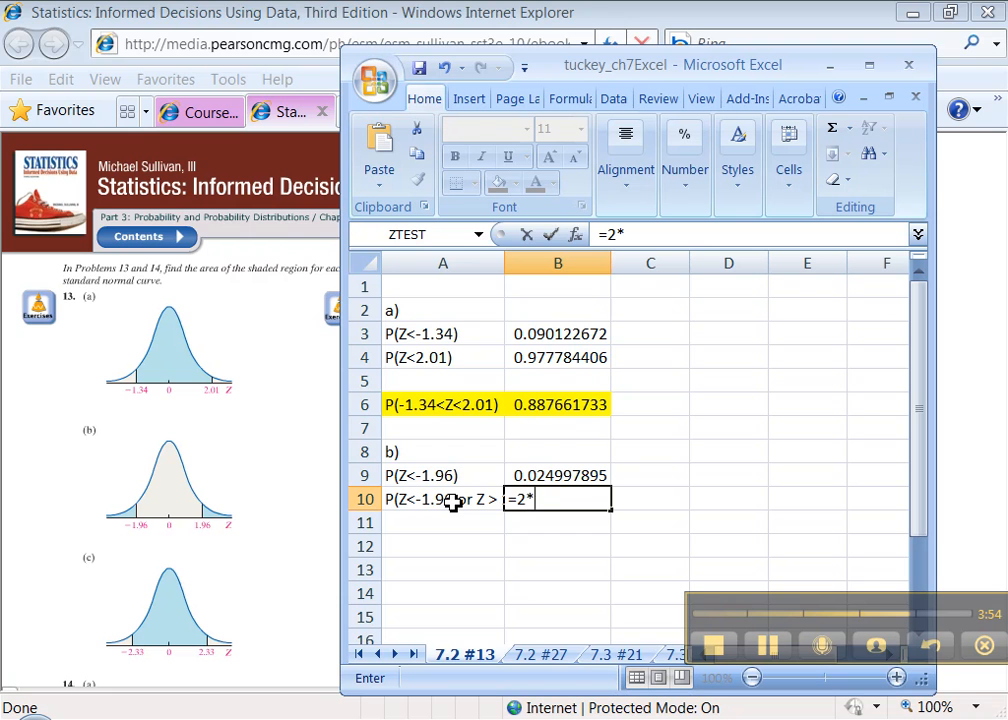
pyautogui.click(540, 474)
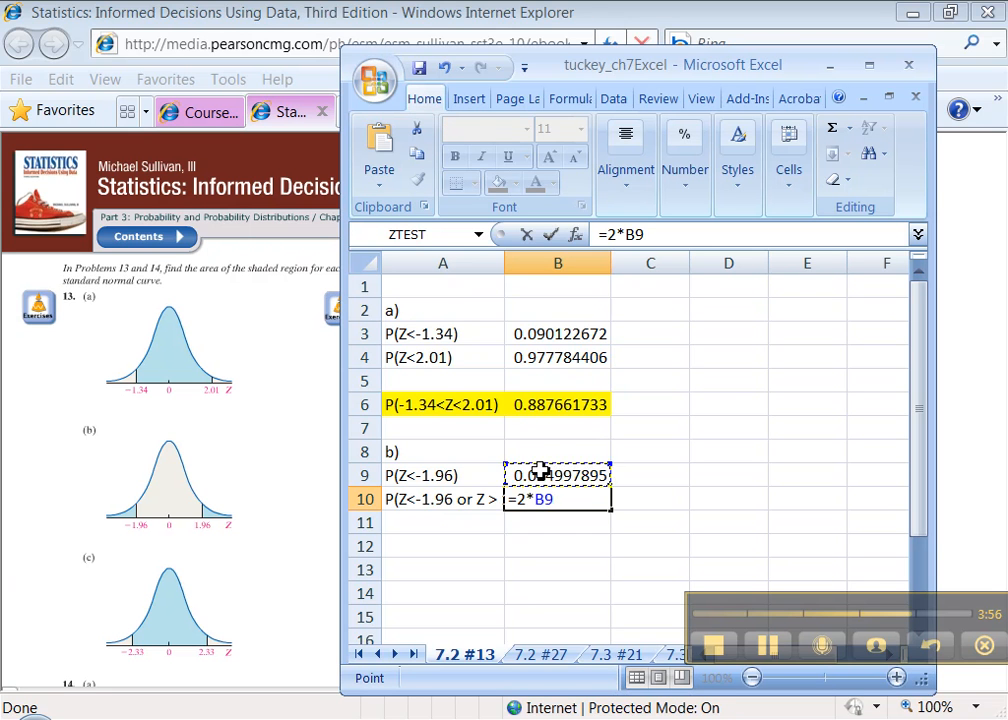
pyautogui.press('Return')
pyautogui.moveTo(531, 262); pyautogui.dragTo(473, 263)
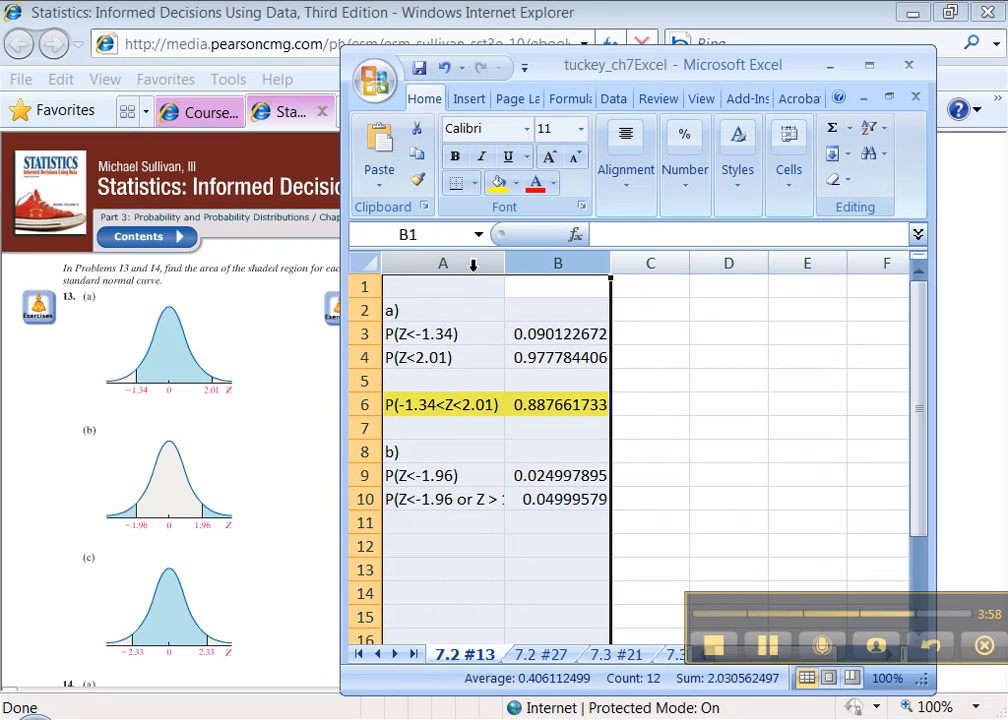
pyautogui.doubleClick(503, 263)
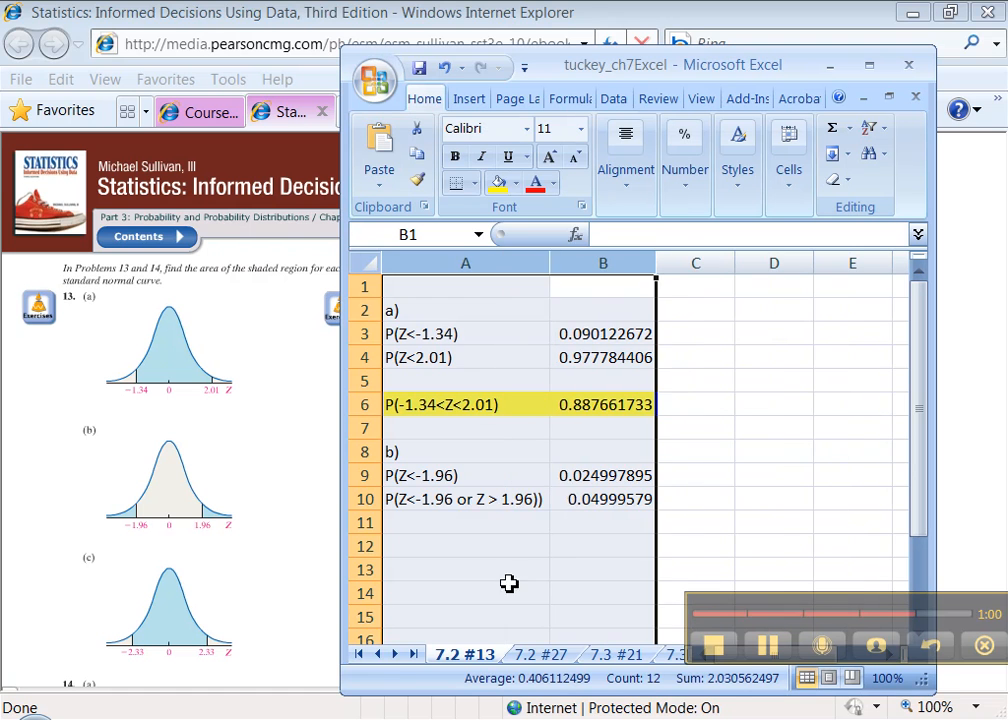
# - Enter the heading c) in A12 and the label P(z<-2.33 in A13
pyautogui.click(502, 530)
pyautogui.click(504, 569)
pyautogui.click(482, 556)
pyautogui.write('x')
pyautogui.press('BackSpace')
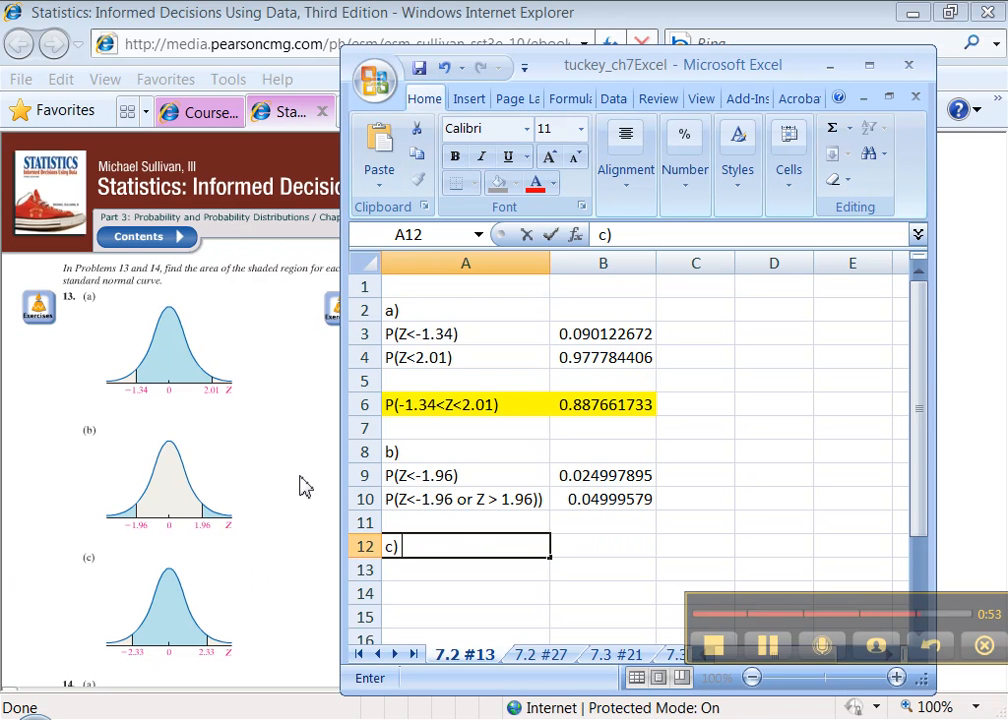
pyautogui.press('Return')
pyautogui.write('P(z<-2.33')
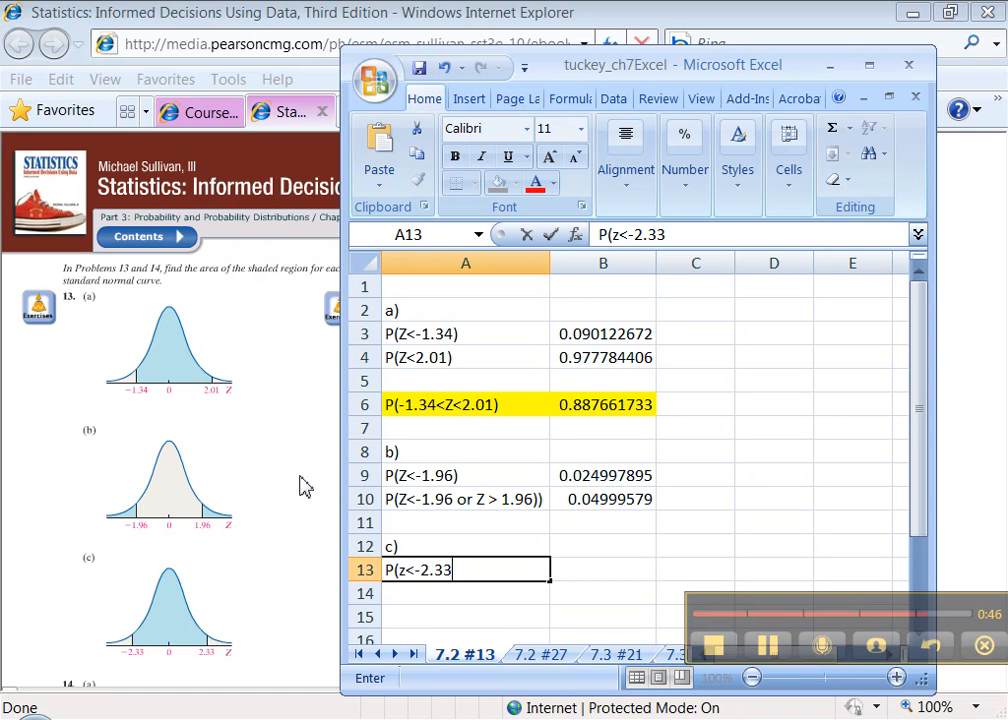
pyautogui.press('Tab')
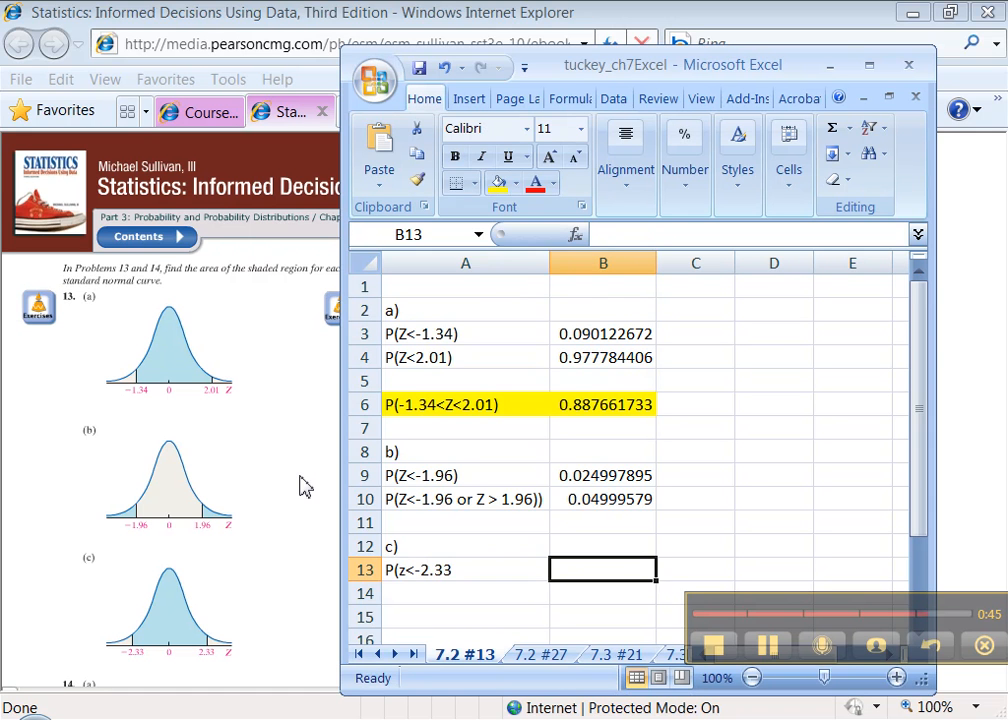
# - Calculate the area below z = -2.33 in B13 with the formula =NORMSDIST(-2.33)
pyautogui.write('=')
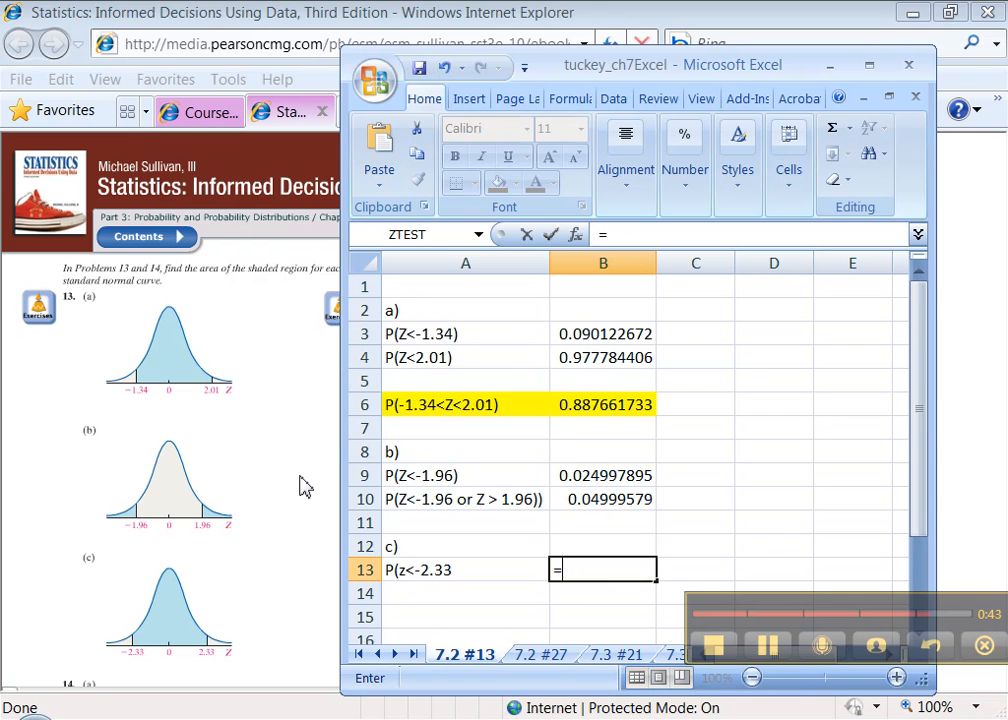
pyautogui.write('normsdist(-2.33')
pyautogui.press('Return')
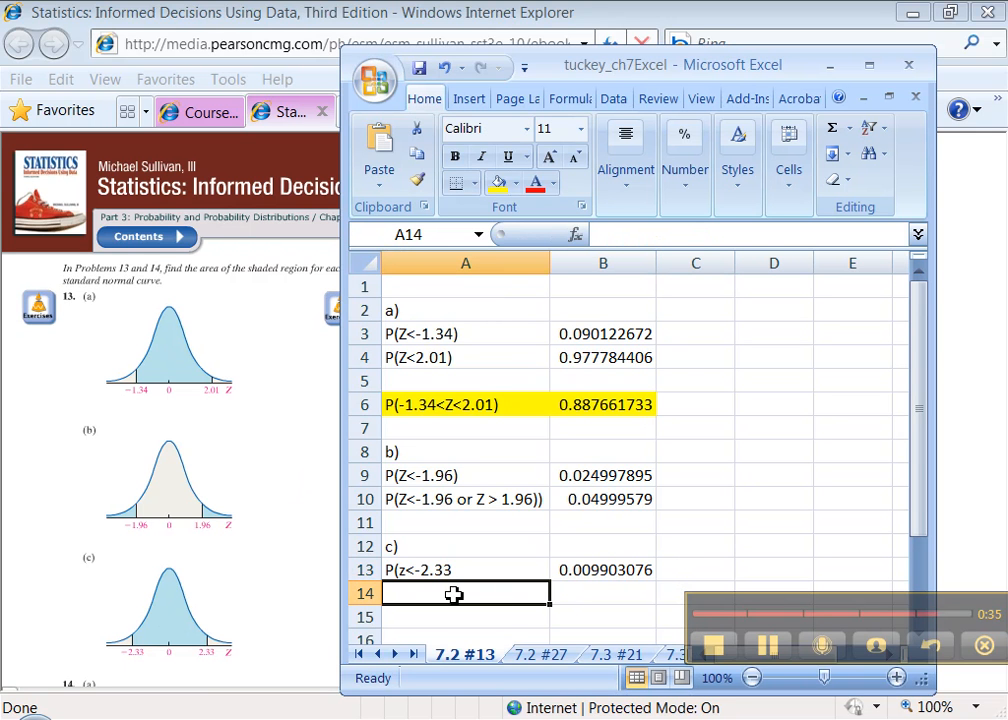
# - Double the part c tail area in B14 with the formula =2*B13
pyautogui.click(570, 594)
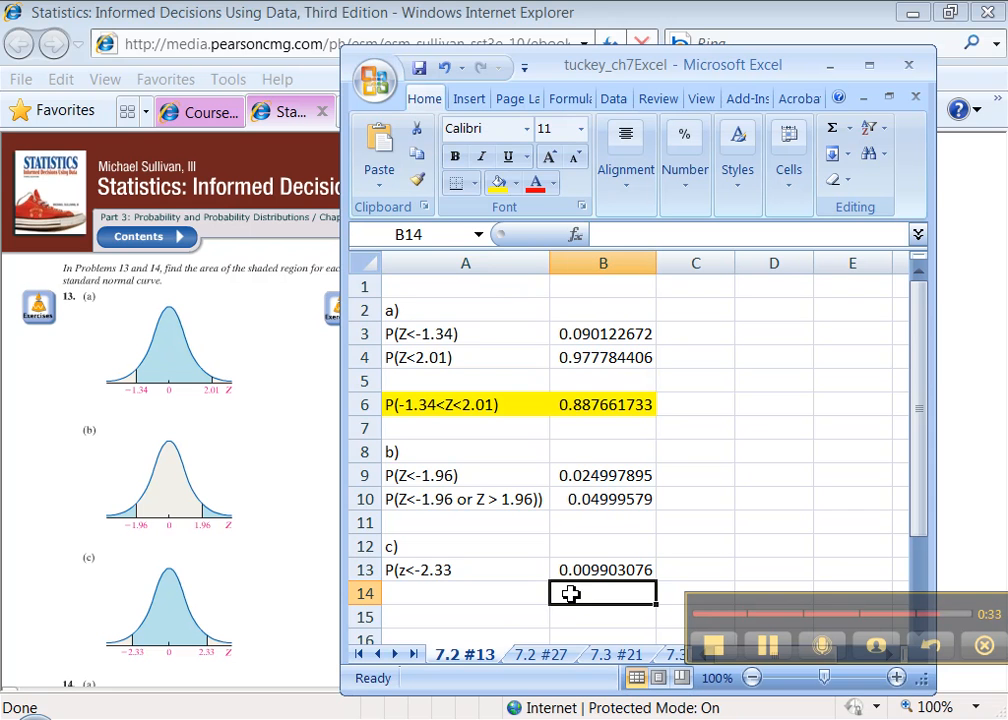
pyautogui.write('=2*')
pyautogui.click(588, 569)
pyautogui.press('Return')
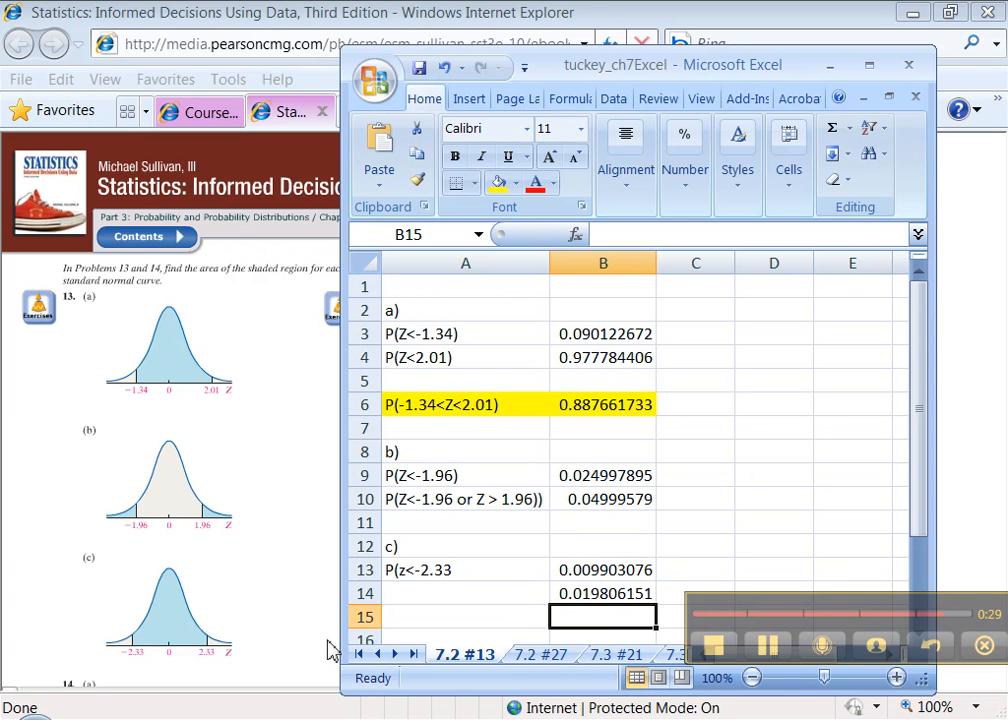
# - Calculate the area between the part c z-scores in B15 with =1-B14 and make that cell bold
pyautogui.click(429, 621)
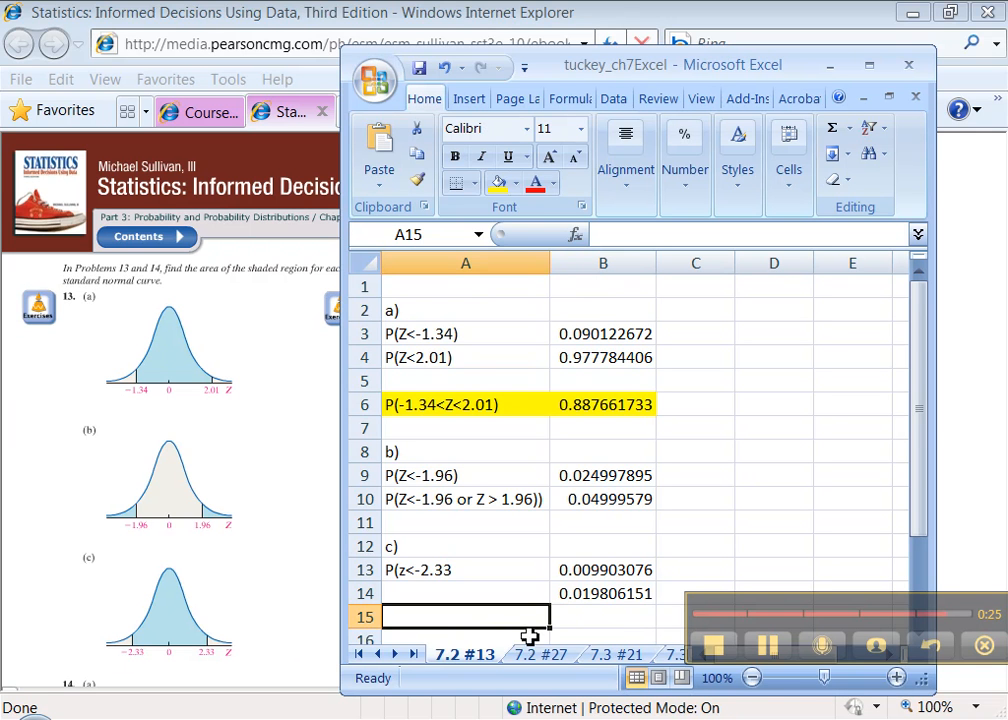
pyautogui.click(576, 617)
pyautogui.write('=1')
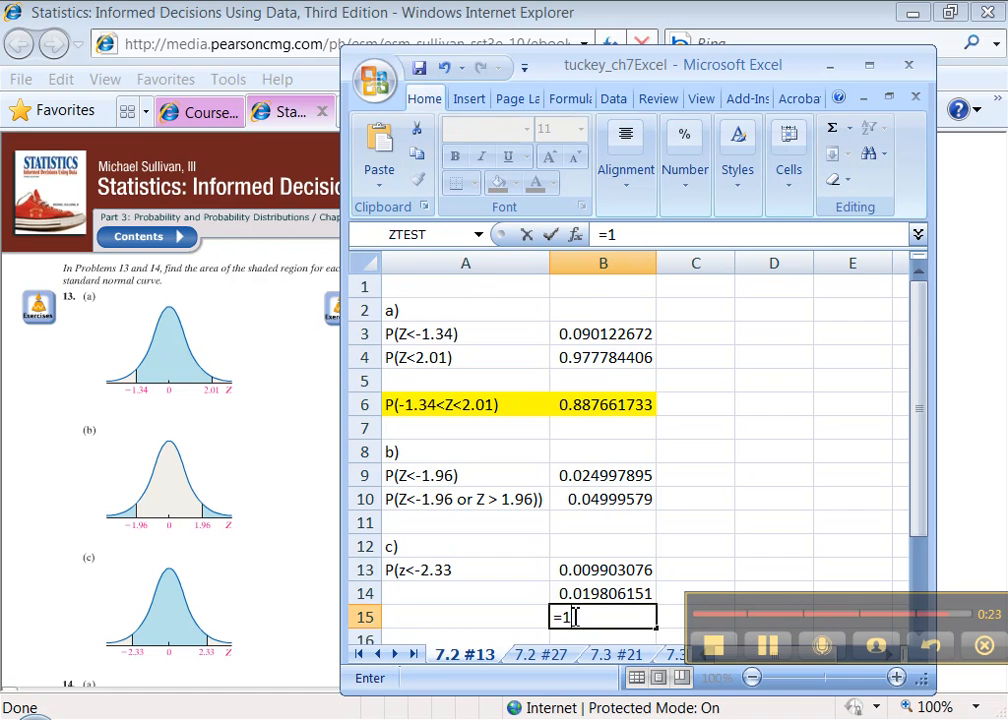
pyautogui.write('-')
pyautogui.click(590, 595)
pyautogui.press('Return')
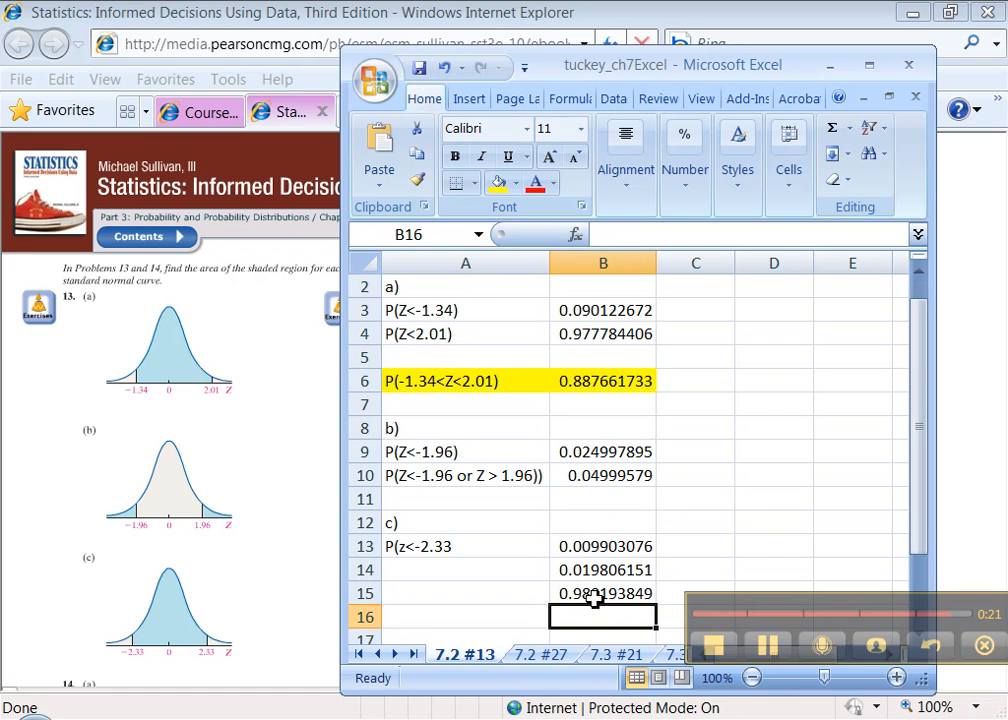
pyautogui.click(580, 593)
pyautogui.hotkey('ctrl', 'b')
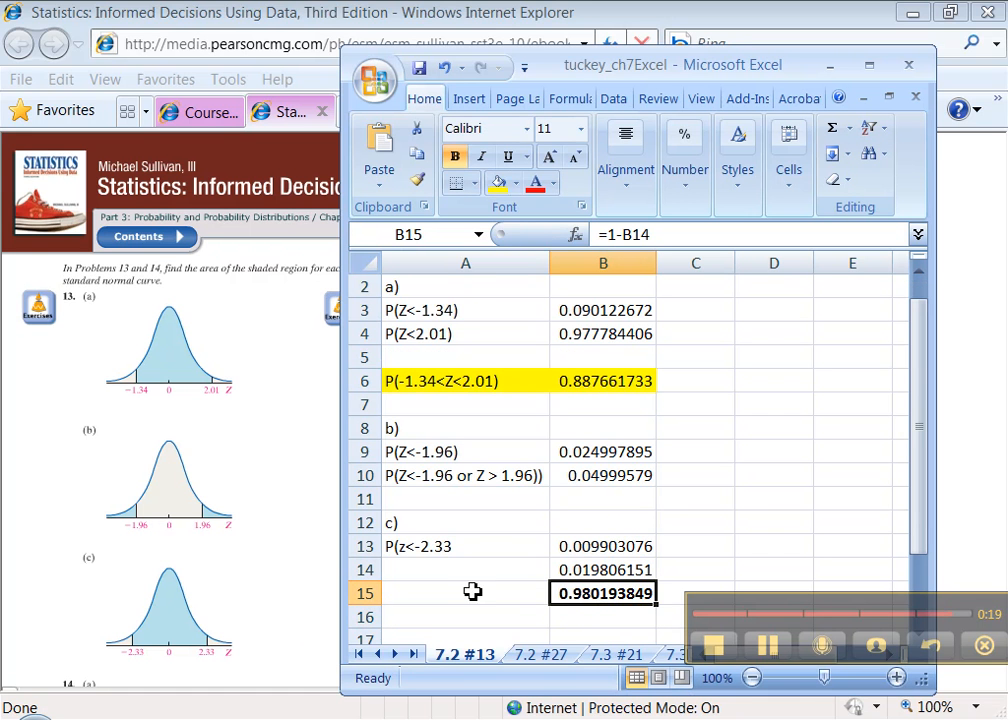
# - Label cell A15 as P(-2.33<Z<2.33)
pyautogui.click(436, 594)
pyautogui.write('P')
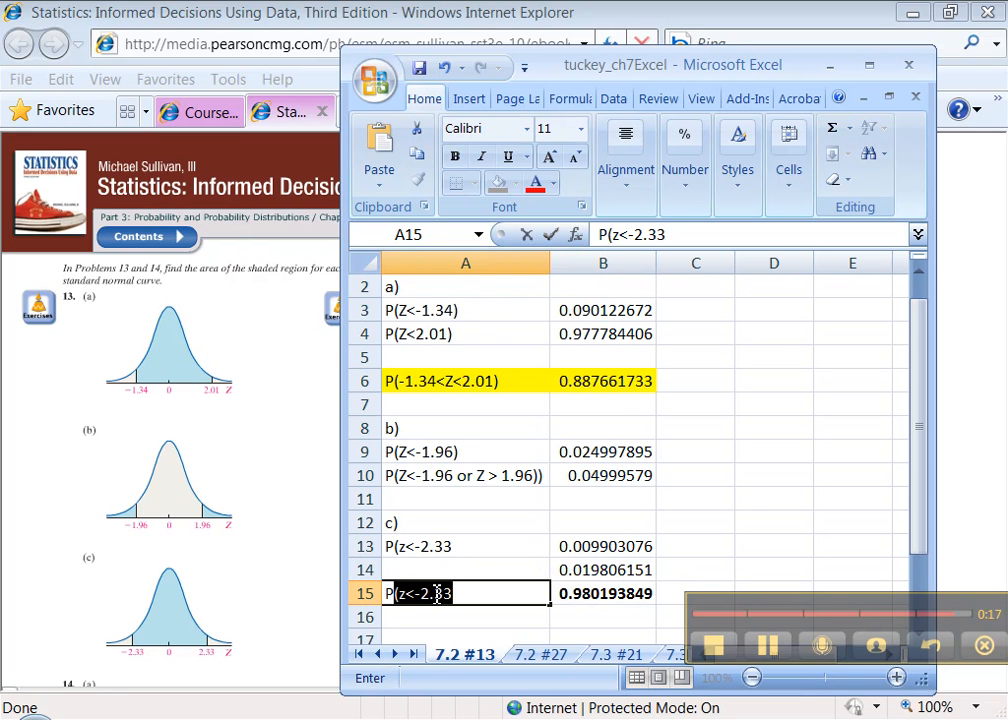
pyautogui.write('(-2.33<Z<2.33')
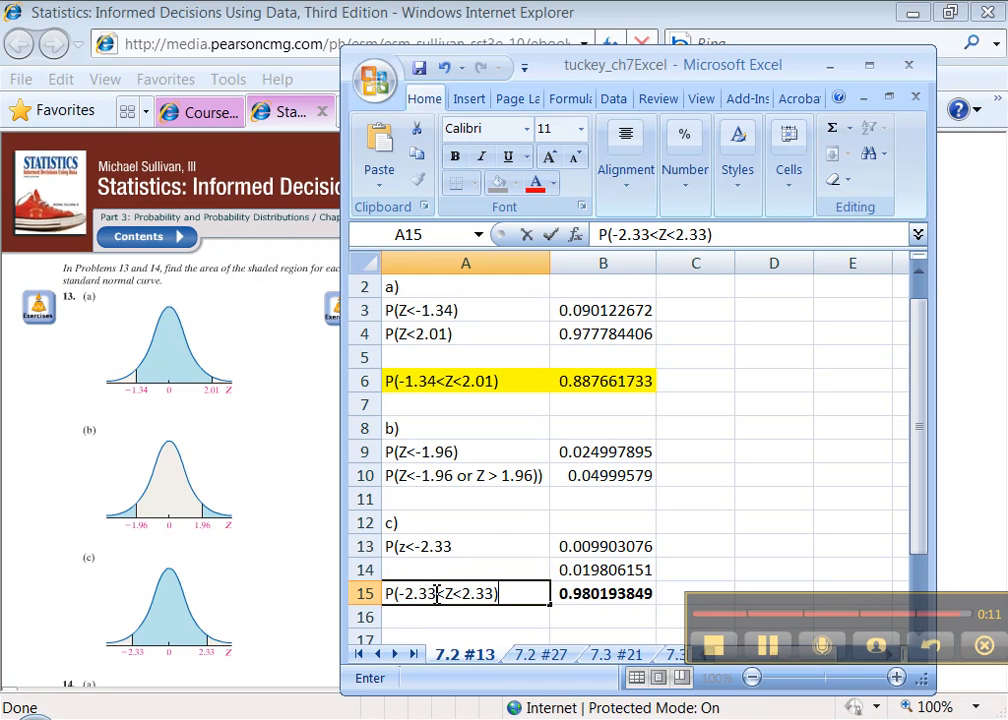
# - Add the missing closing parenthesis to the label in A13 and select the part c answer cells A15:B15
pyautogui.click(475, 543)
pyautogui.click(677, 236)
pyautogui.write(')')
pyautogui.press('Return')
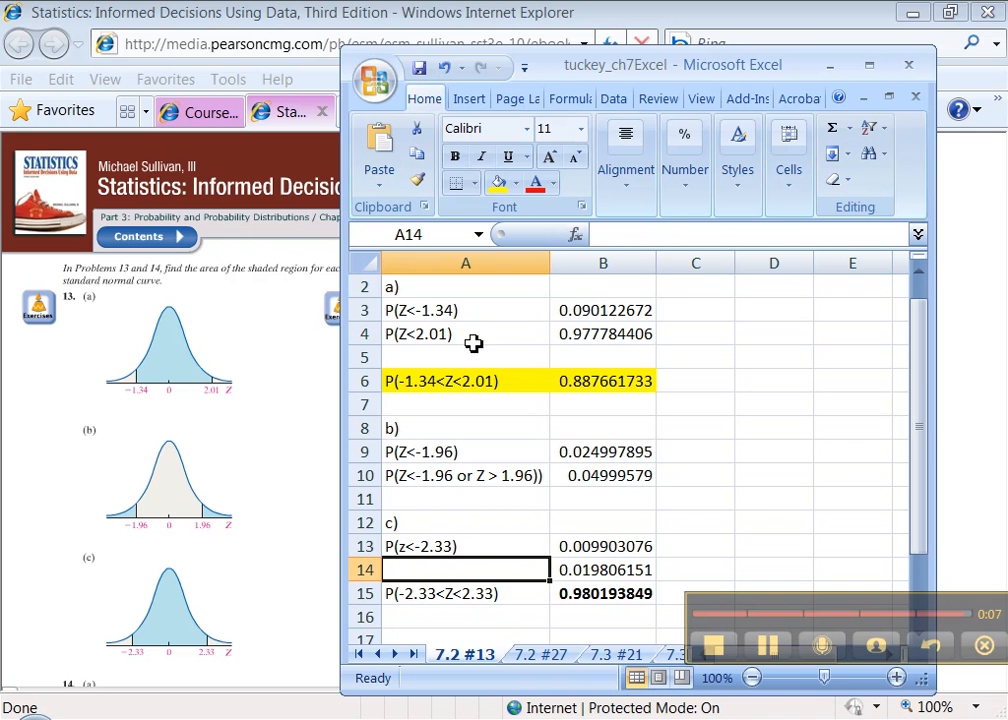
pyautogui.click(564, 597)
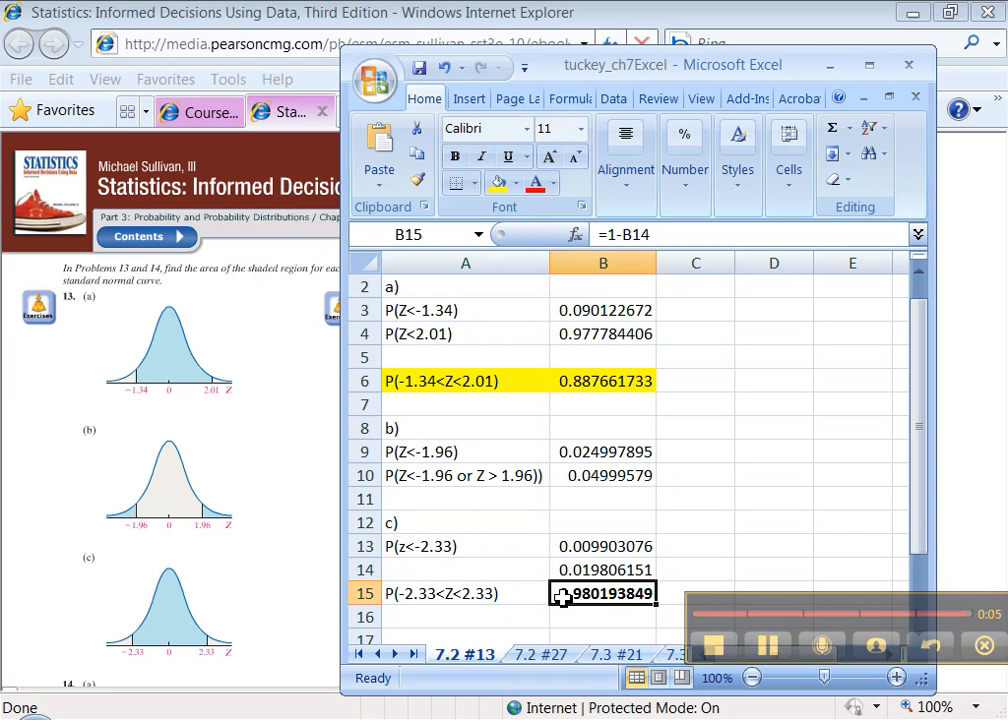
pyautogui.moveTo(493, 601); pyautogui.dragTo(569, 597)
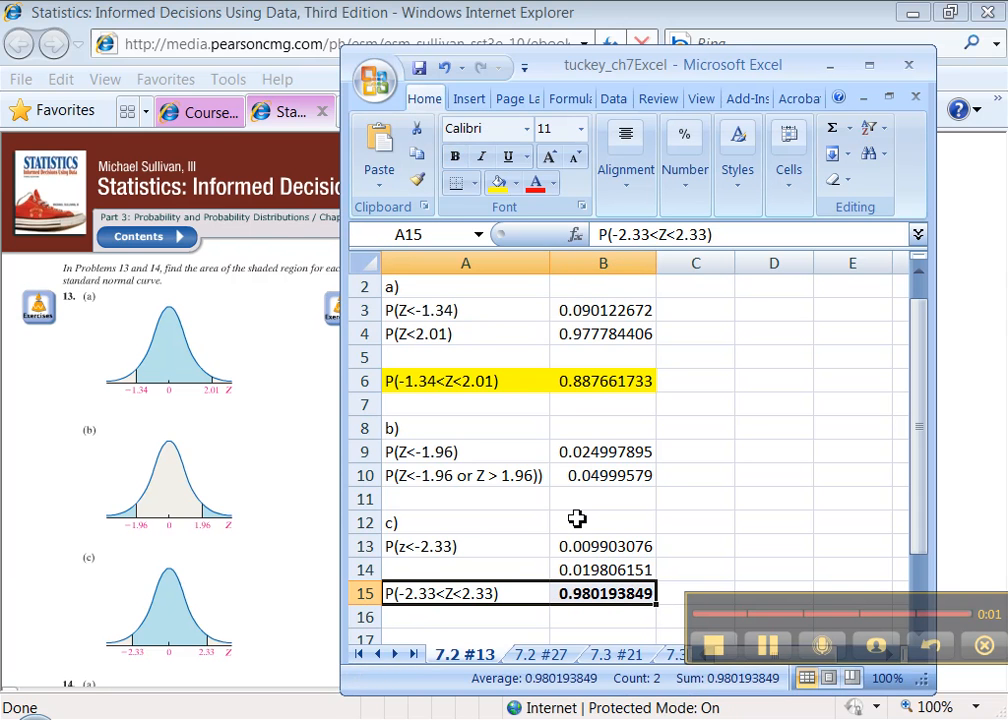